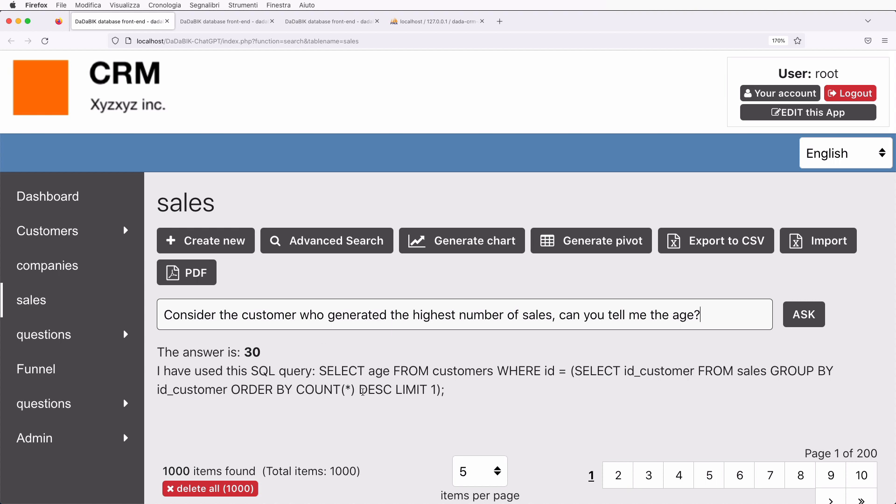
# Highlight the answer 30 in ChatGPT's SQL example, then ask it to write a song about DaDaBIK.
pyautogui.scroll(-3, 365, 359)
pyautogui.moveTo(319, 282); pyautogui.dragTo(505, 309)
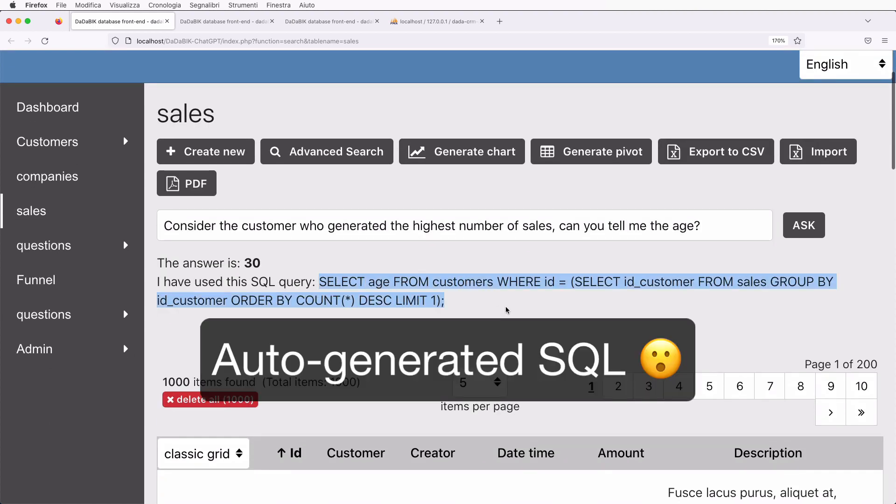
pyautogui.doubleClick(246, 262)
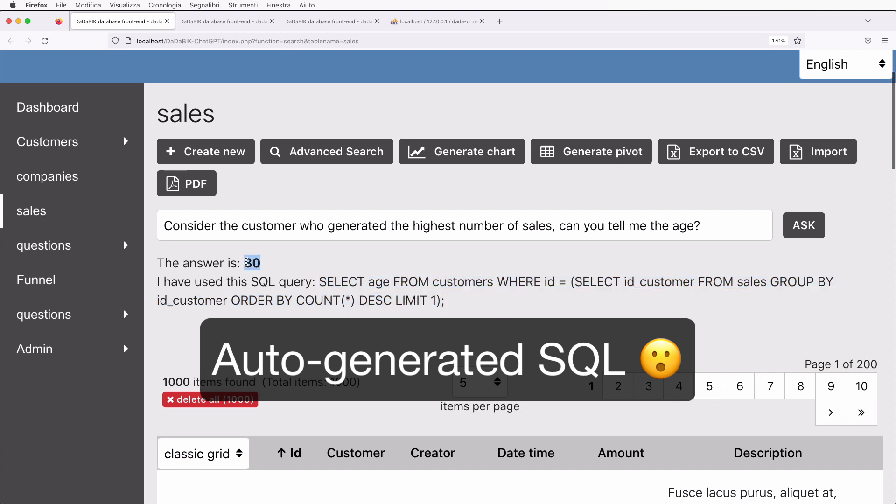
pyautogui.press('super+plus')
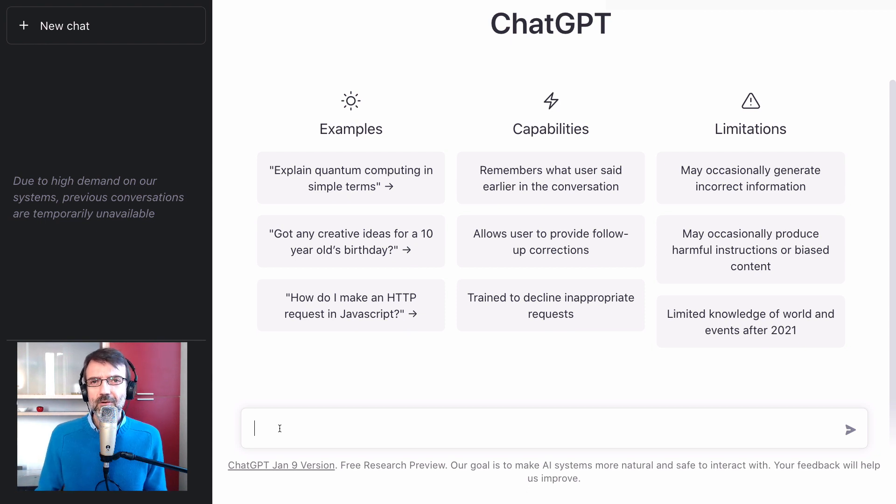
pyautogui.write('write a song about DaDaBIK')
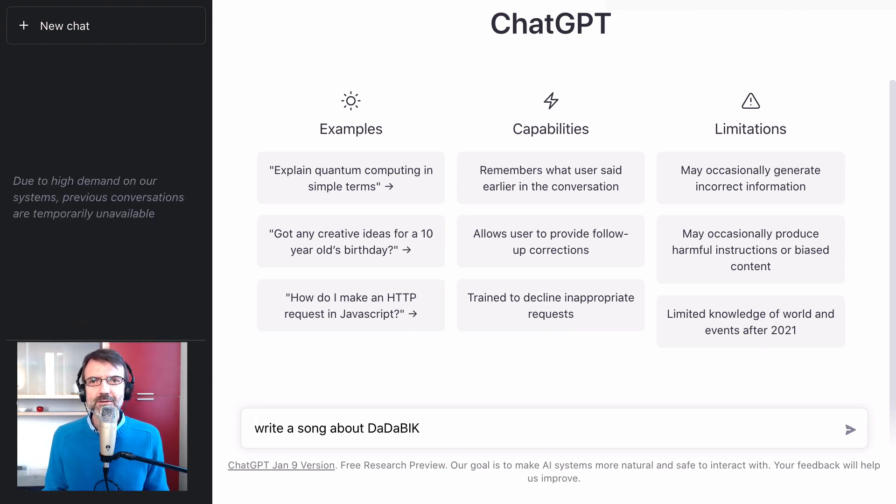
pyautogui.press('Return')
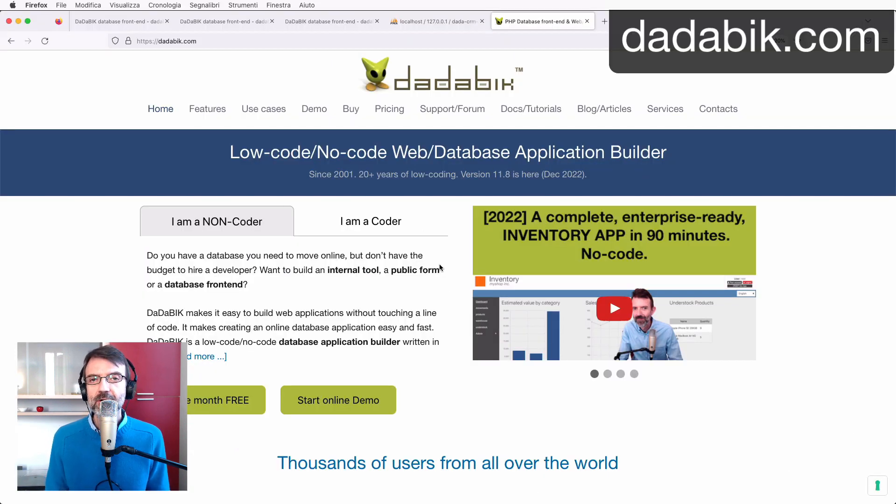
# Open the ERP E-shop demo from the Demo page and log in as root with the demo password.
pyautogui.click(315, 108)
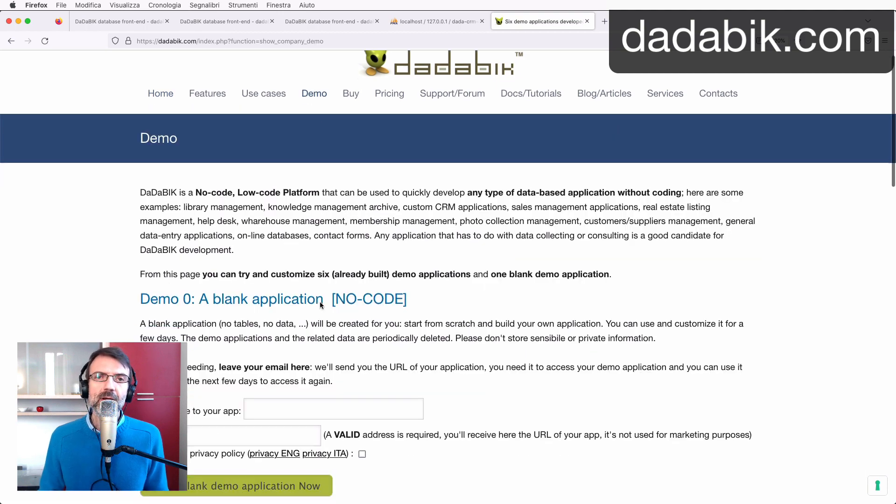
pyautogui.scroll(-5, 322, 303)
pyautogui.click(702, 309)
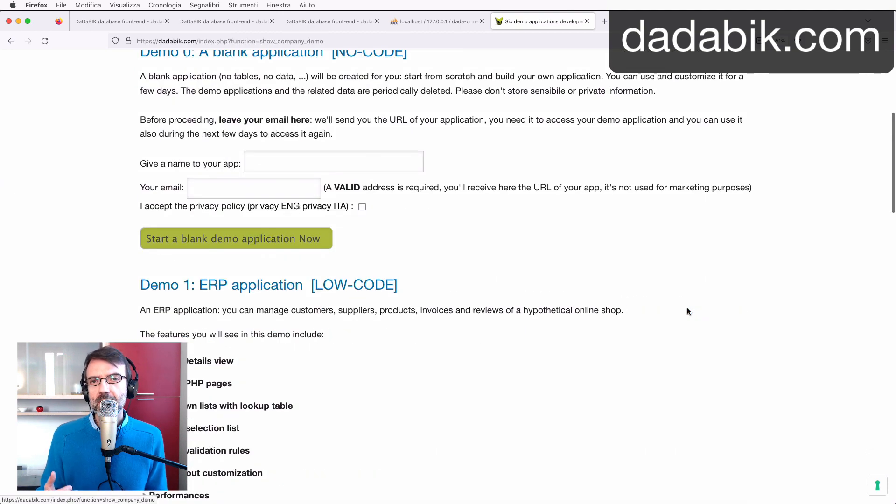
pyautogui.scroll(-8, 308, 366)
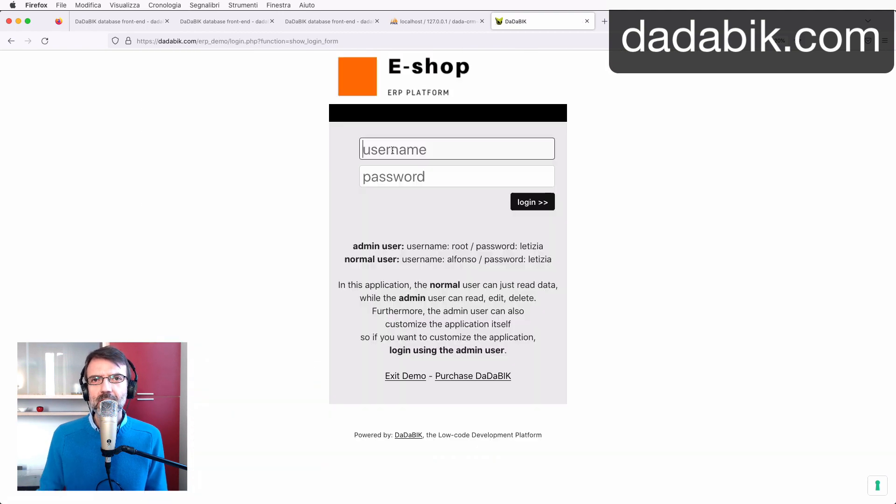
pyautogui.write('root')
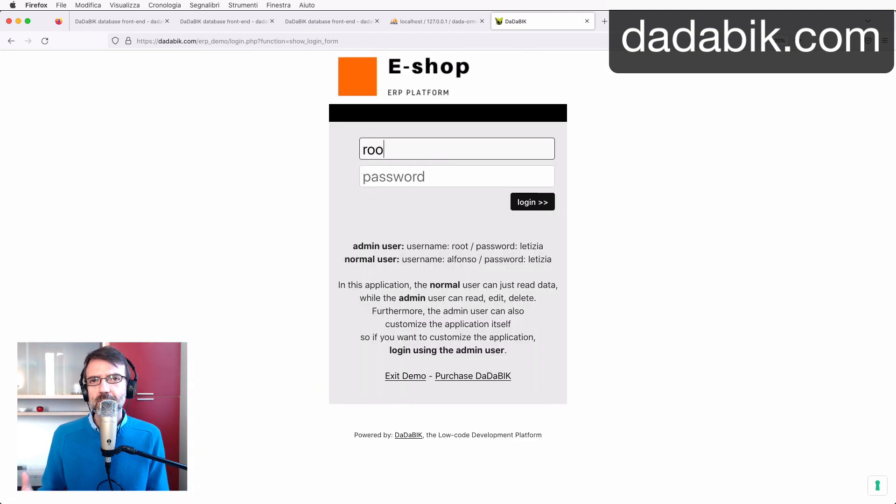
pyautogui.press('Tab')
pyautogui.write('letizia')
pyautogui.press('Return')
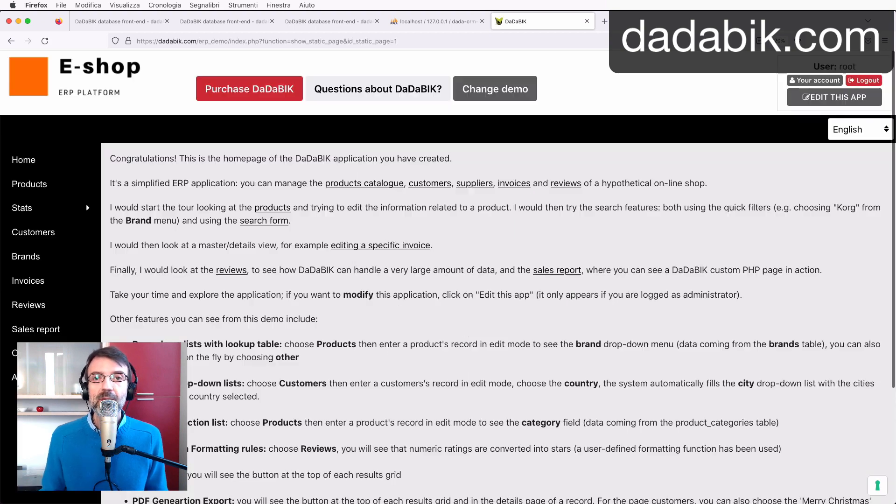
# Browse the E-shop Products list and the Customers by country and Average stock by brand reports.
pyautogui.click(51, 180)
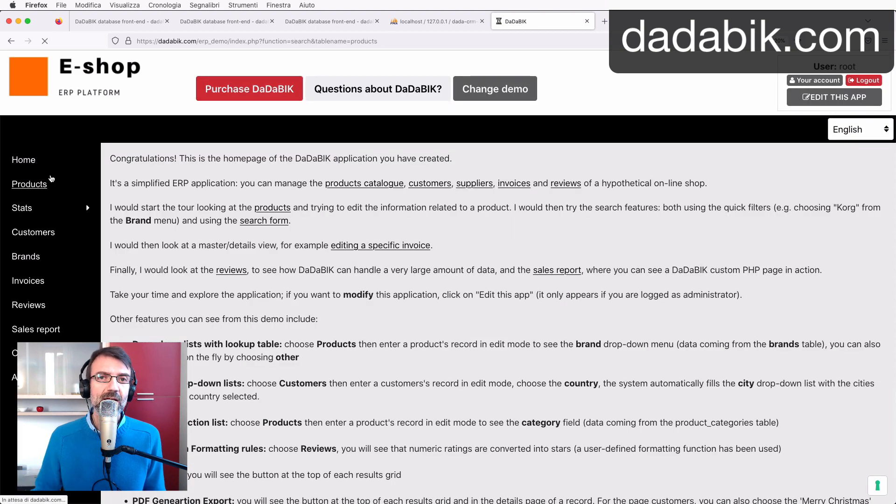
pyautogui.click(33, 211)
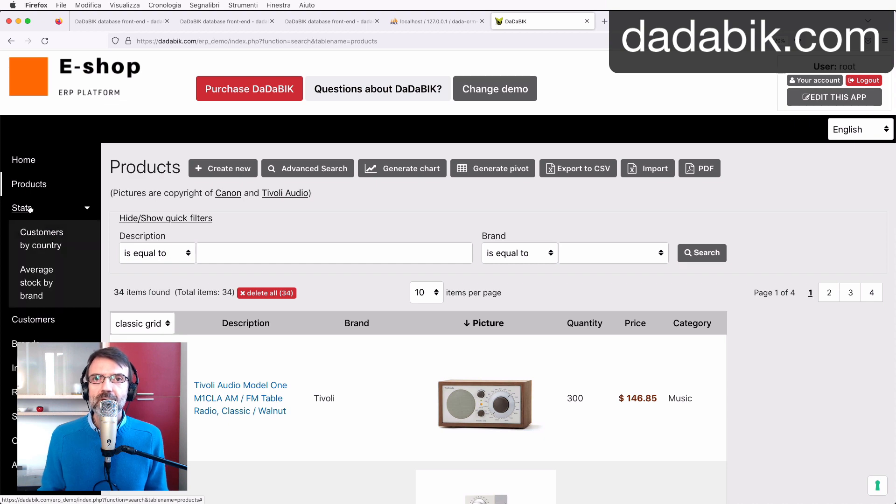
pyautogui.click(40, 235)
pyautogui.click(33, 280)
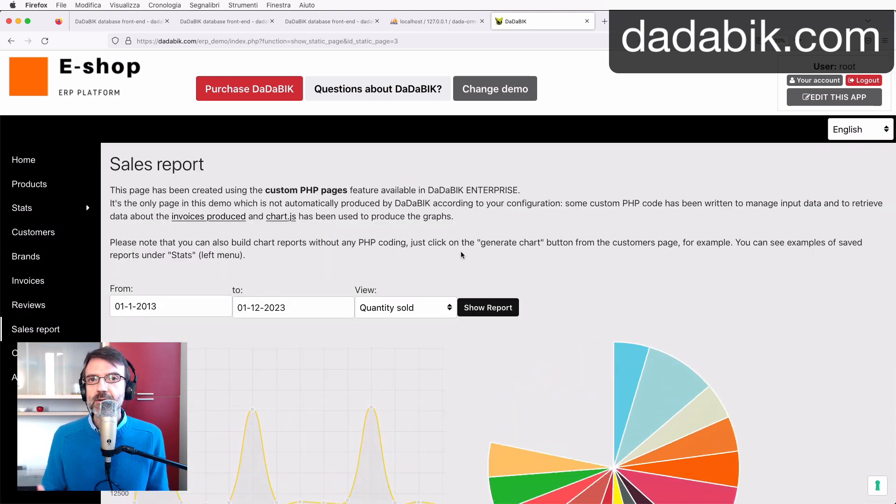
pyautogui.scroll(-3, 461, 255)
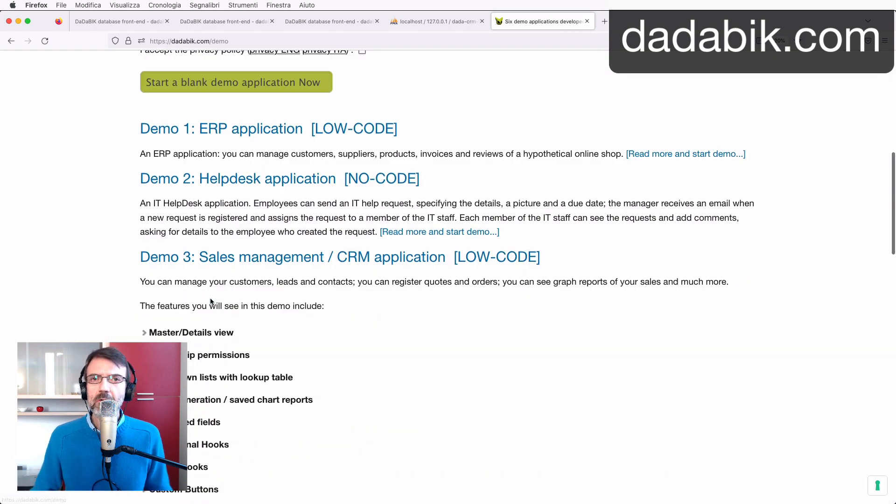
pyautogui.scroll(-7, 211, 301)
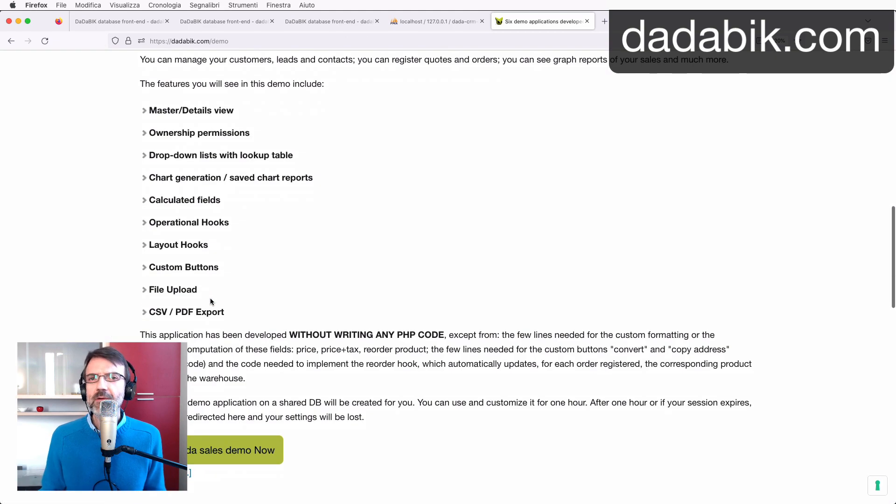
# Start the Dada sales demo and log in to TechStore as root with the demo password.
pyautogui.click(211, 336)
pyautogui.write('root')
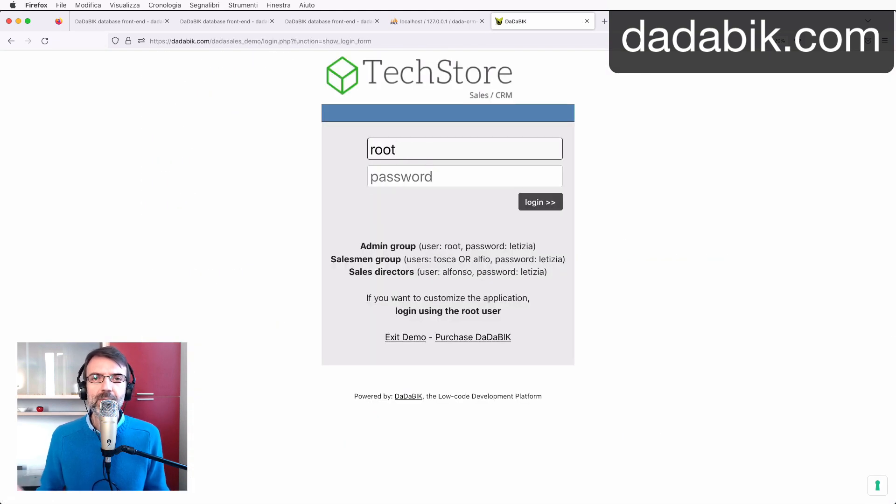
pyautogui.press('Tab')
pyautogui.write('letizia')
pyautogui.press('Return')
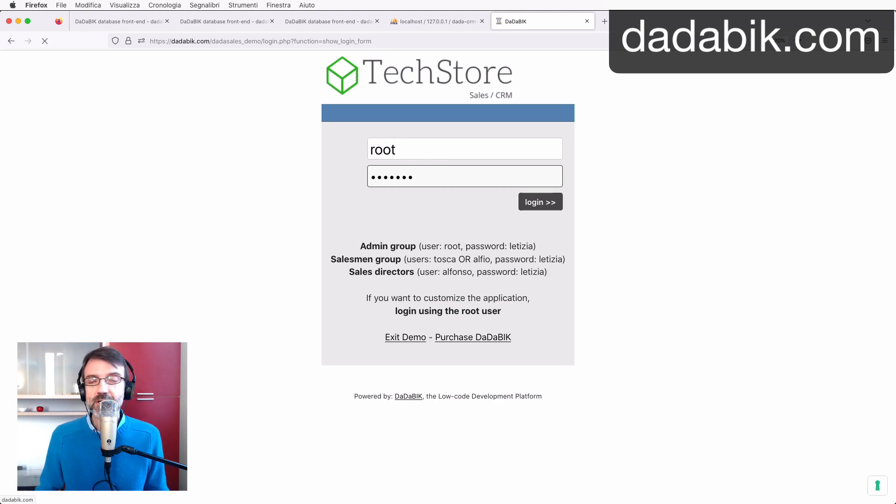
# View the sales by sale rep, sales by customer and revenues by month reports, then the Products catalogue.
pyautogui.click(34, 185)
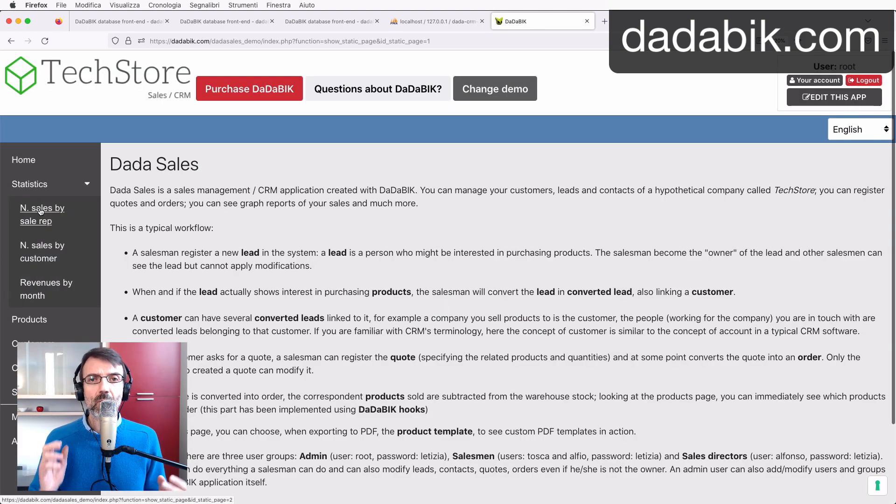
pyautogui.click(41, 214)
pyautogui.click(46, 251)
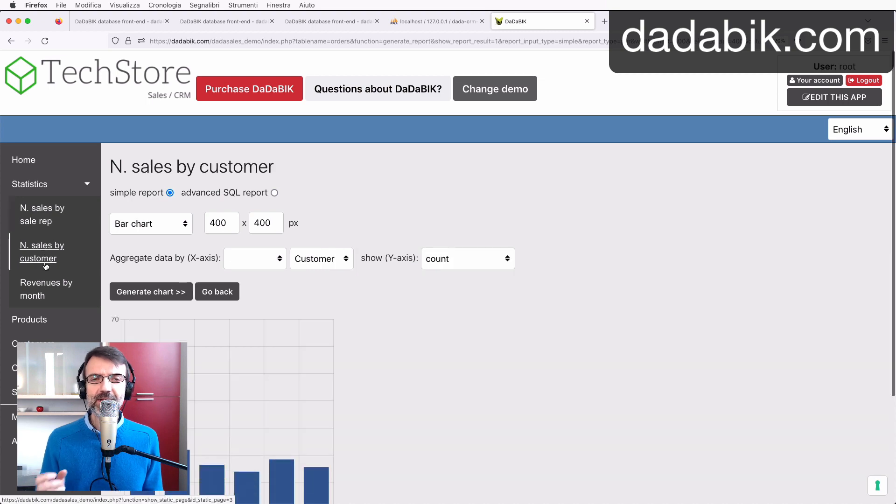
pyautogui.click(30, 289)
pyautogui.click(36, 323)
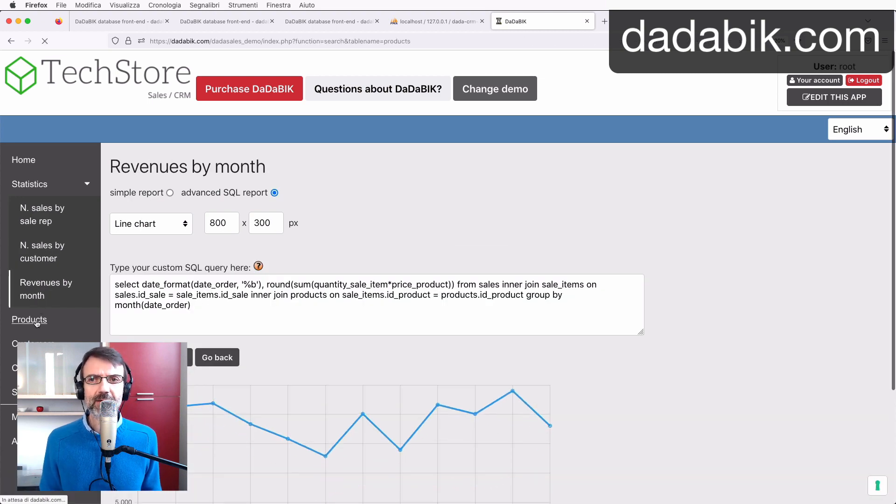
pyautogui.scroll(-3, 270, 368)
pyautogui.scroll(-9, 271, 369)
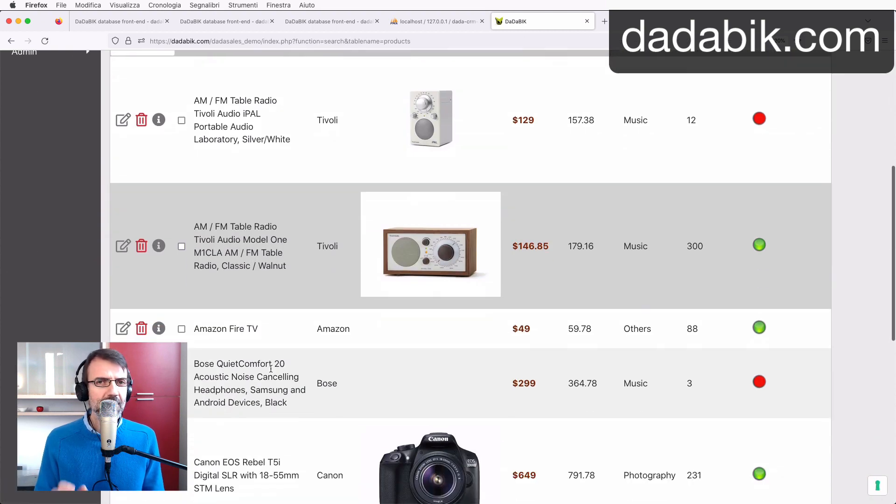
pyautogui.scroll(12, 271, 369)
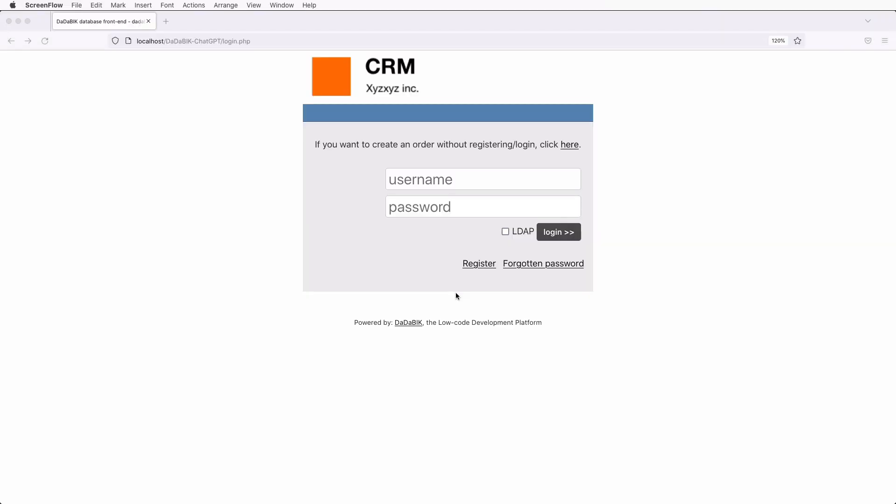
pyautogui.click(434, 185)
pyautogui.click(447, 181)
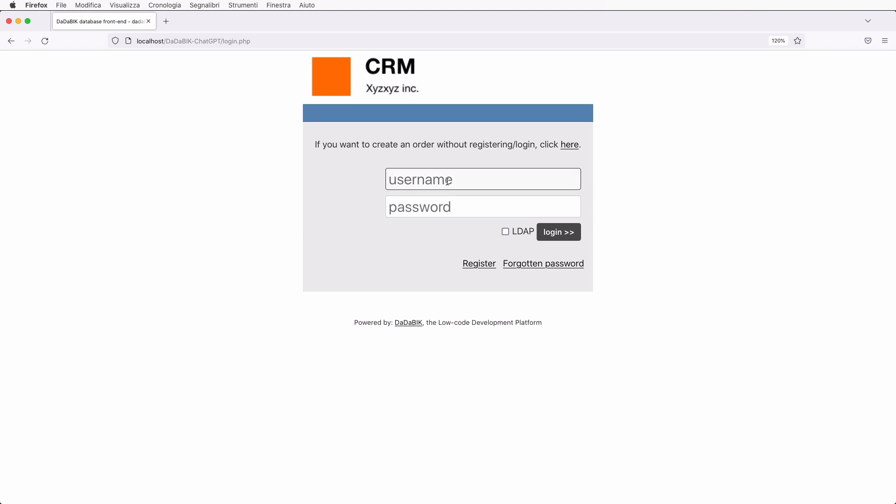
pyautogui.write('root')
pyautogui.press('Tab')
pyautogui.write('letmein')
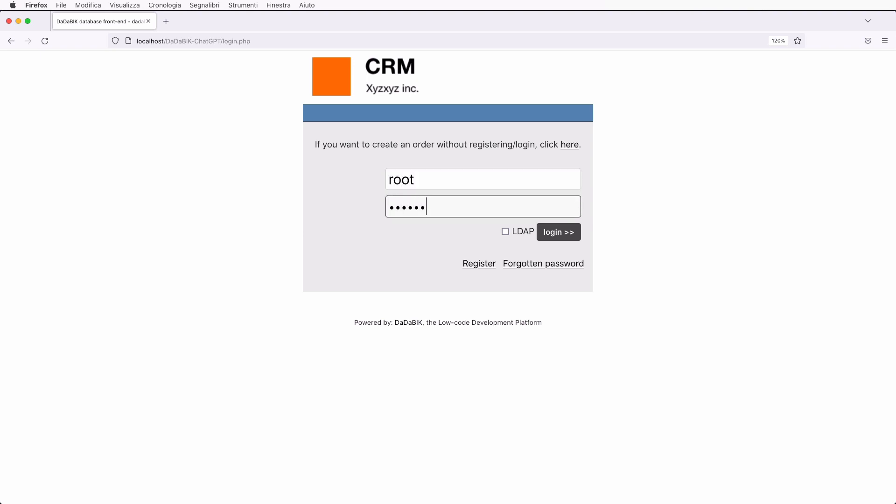
pyautogui.press('Return')
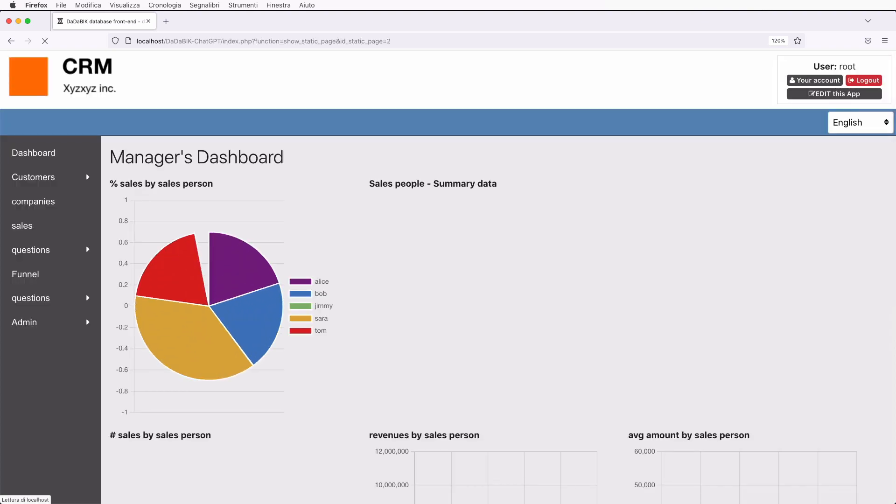
pyautogui.scroll(-2, 367, 299)
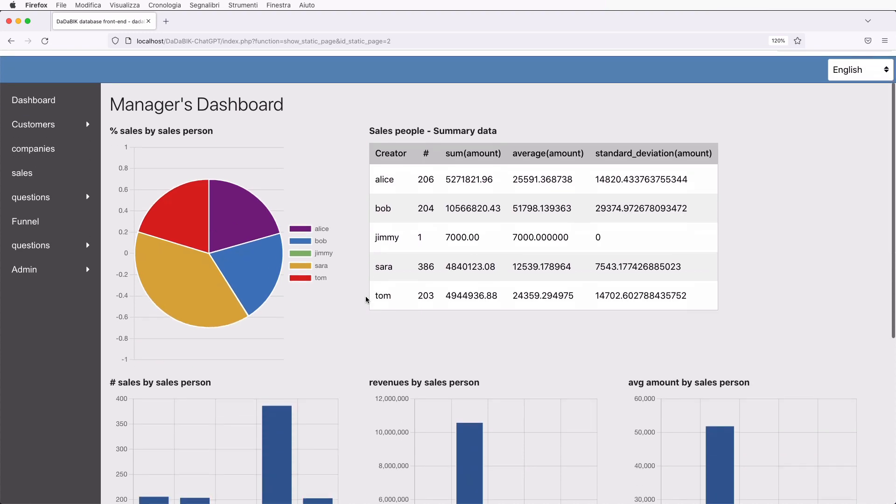
pyautogui.scroll(-4, 366, 299)
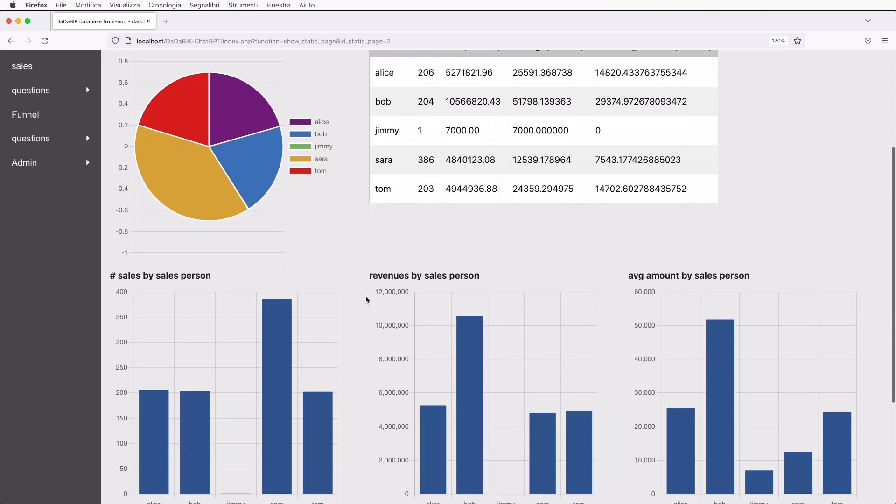
pyautogui.scroll(-1, 366, 299)
pyautogui.scroll(7, 367, 299)
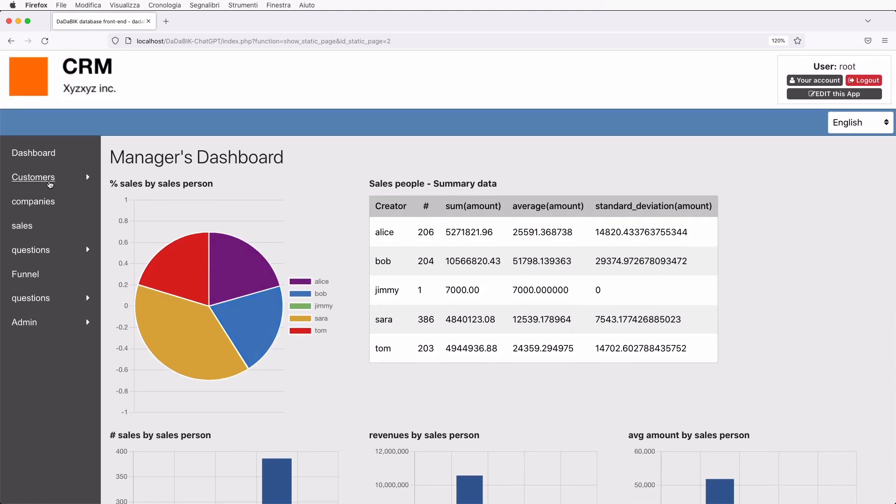
pyautogui.click(50, 183)
# Look through All customers and the sales list, then view the dada-crm-chatgpt tables in phpMyAdmin.
pyautogui.click(56, 210)
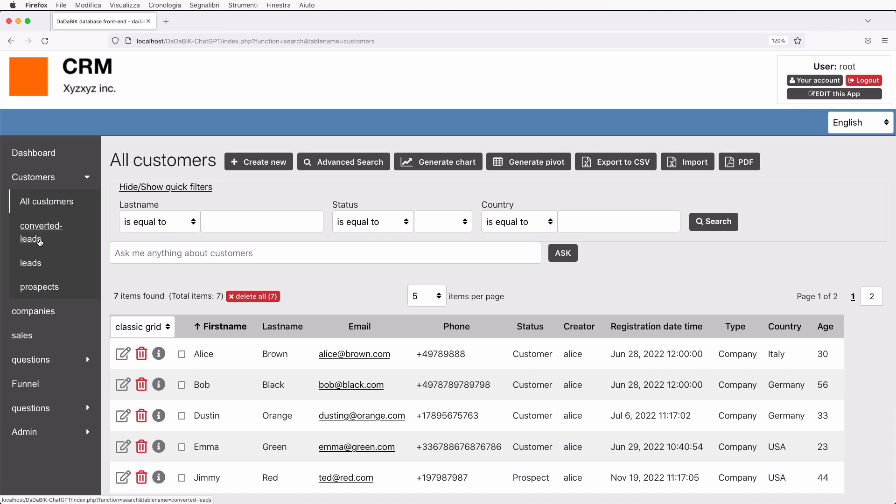
pyautogui.click(29, 340)
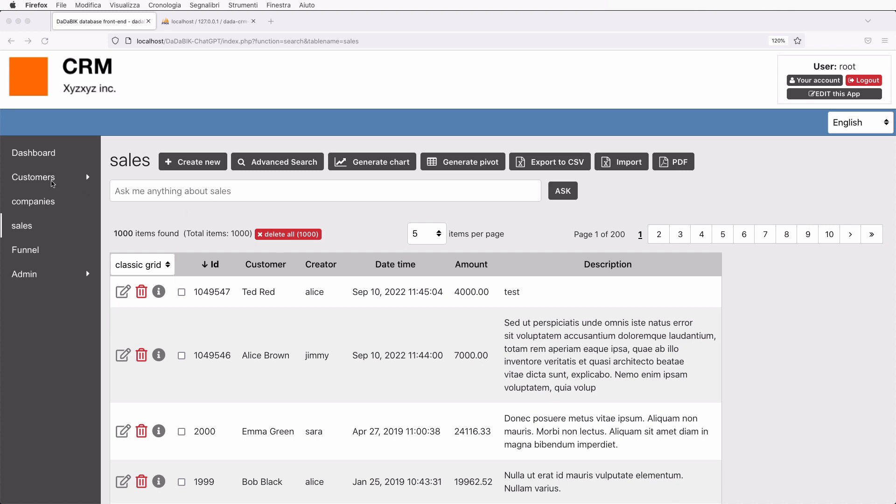
pyautogui.click(56, 205)
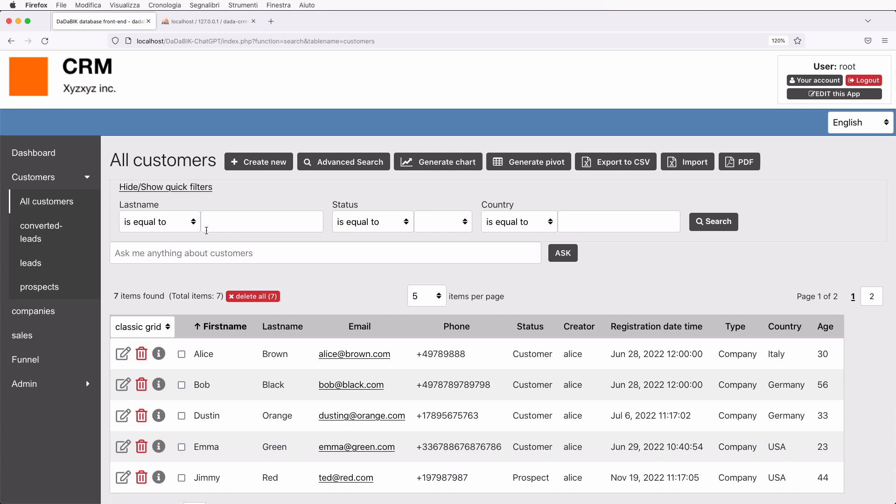
pyautogui.click(210, 19)
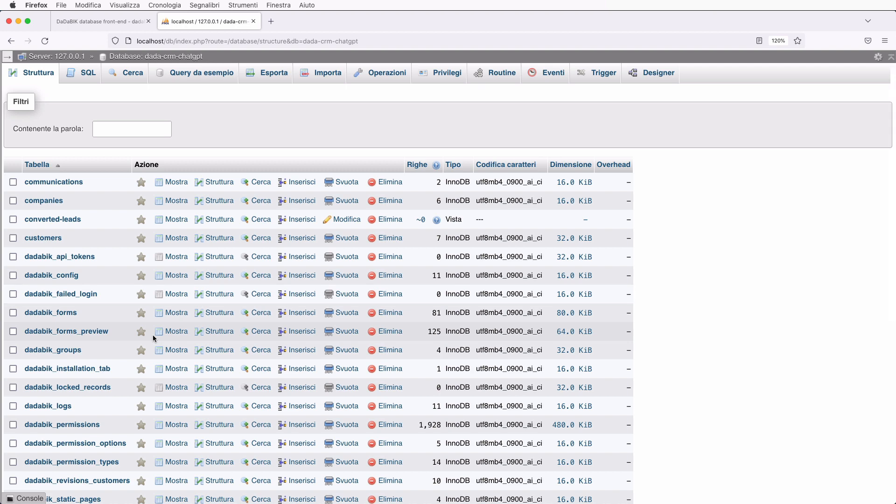
# Browse the customers table rows in phpMyAdmin, then return to DaDaBIK's All customers list.
pyautogui.click(185, 238)
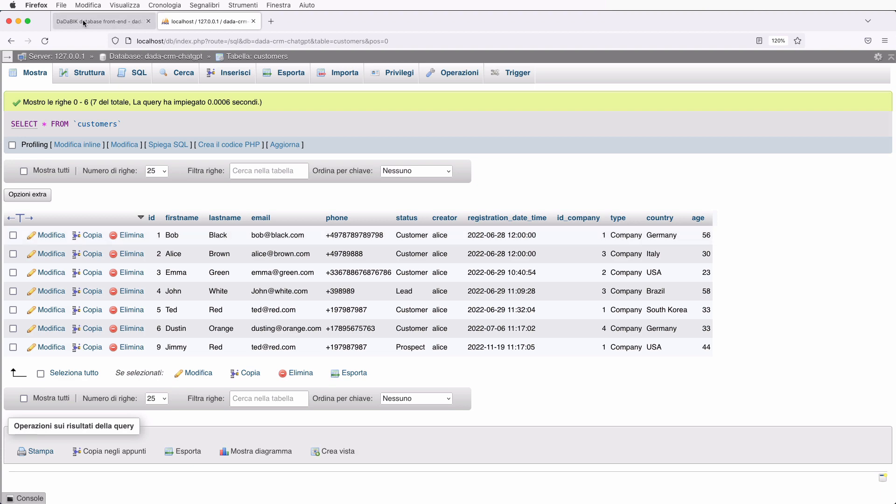
pyautogui.click(84, 22)
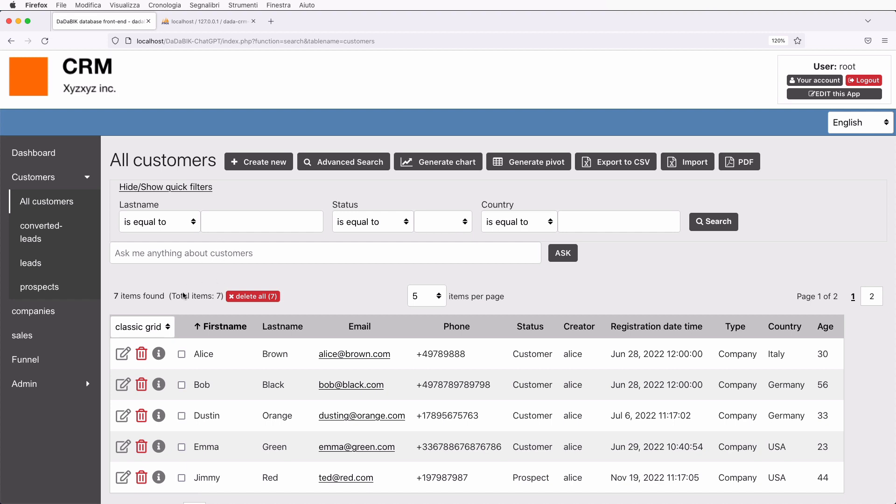
# Set All customers to 20 records per page and hide the quick filters.
pyautogui.scroll(-1, 321, 380)
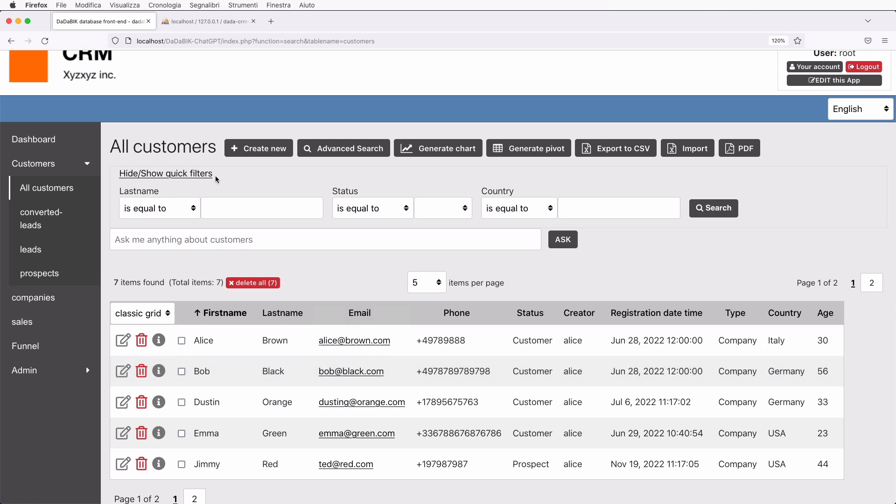
pyautogui.click(182, 175)
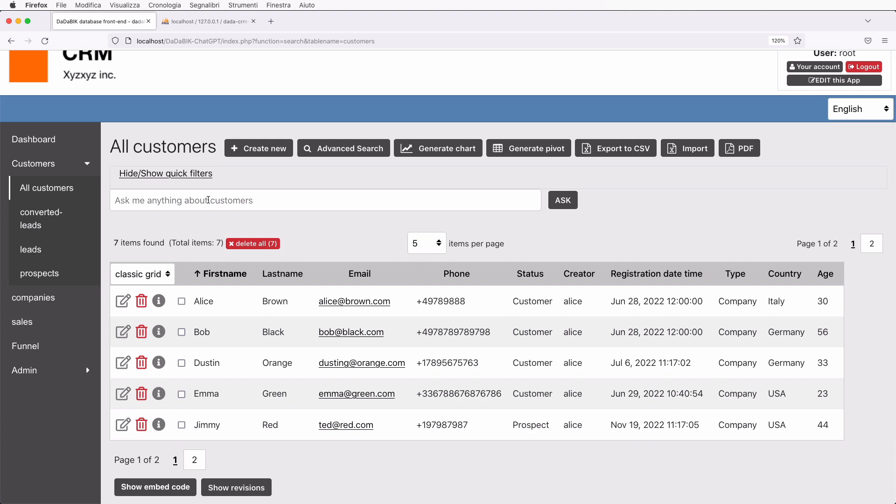
pyautogui.click(208, 199)
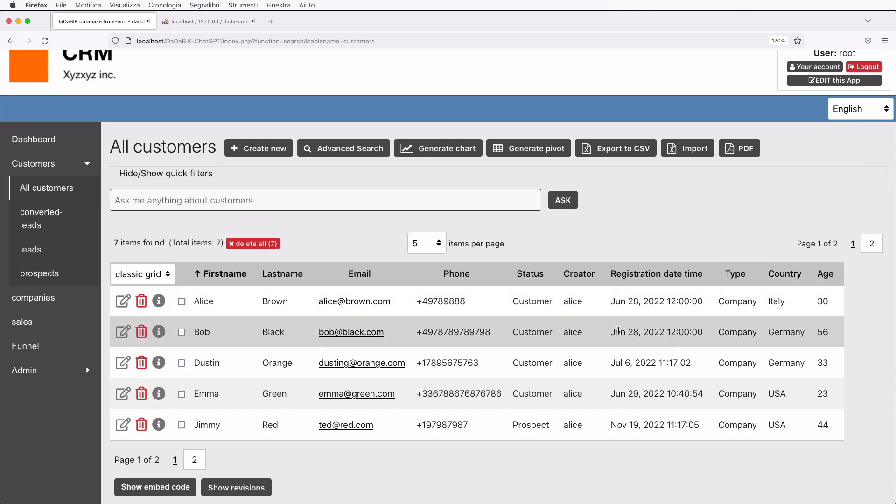
pyautogui.click(612, 200)
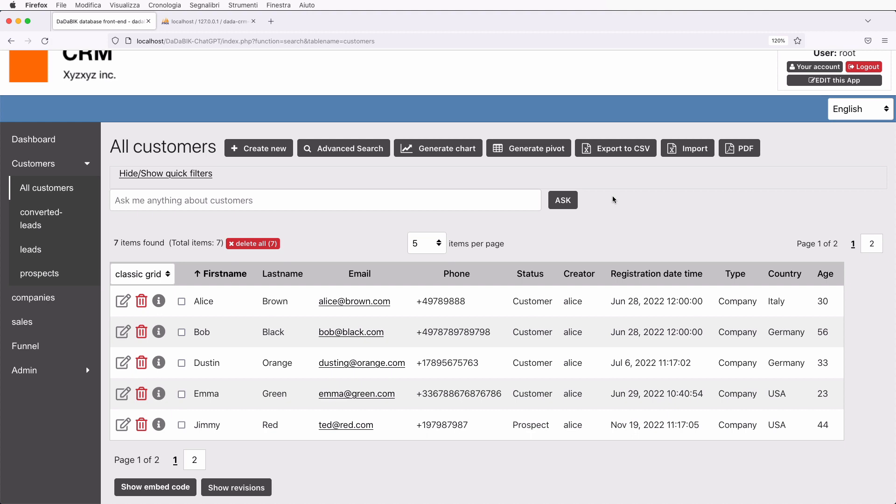
pyautogui.click(169, 202)
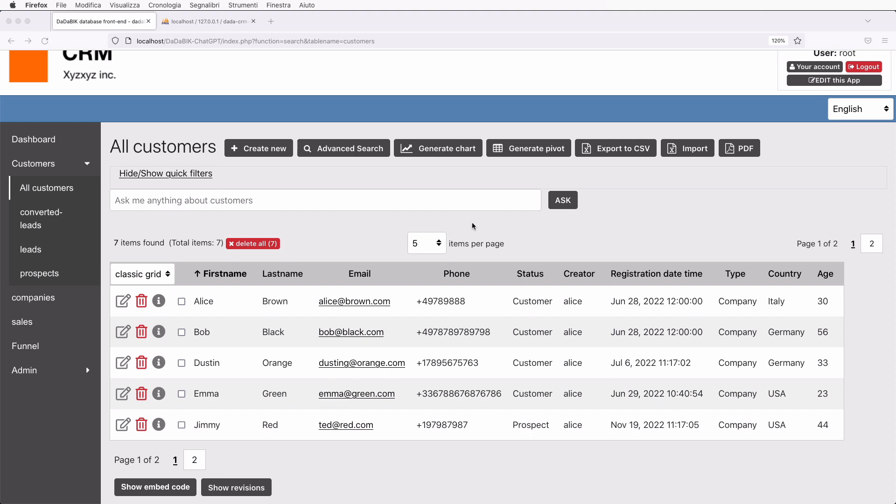
pyautogui.click(433, 249)
pyautogui.click(432, 253)
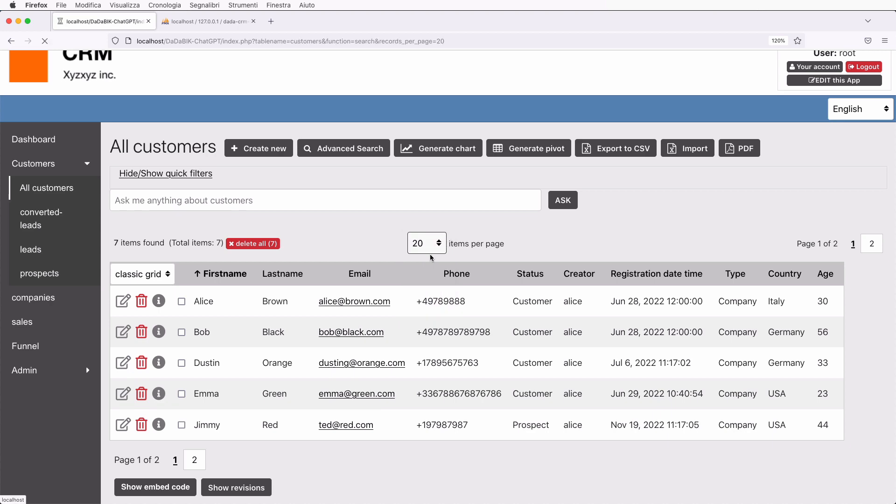
pyautogui.scroll(-3, 302, 367)
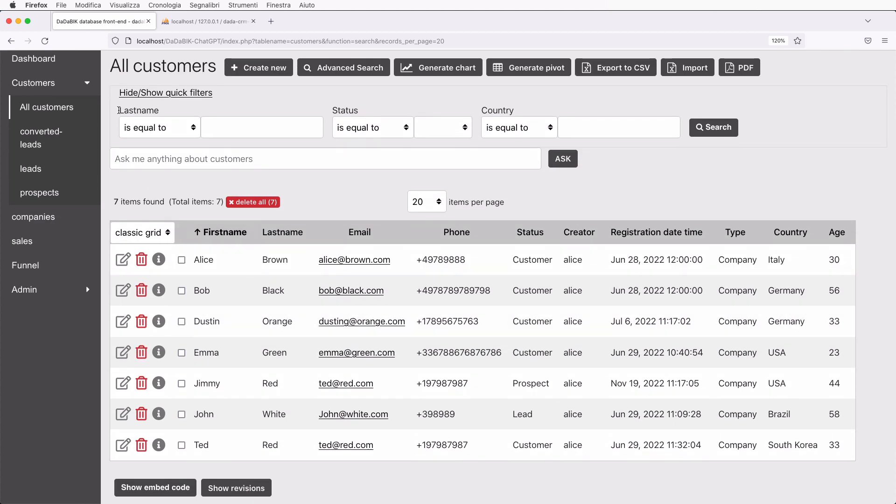
pyautogui.click(176, 96)
# Ask 'How old is my oldest customer?' and get 58 via SELECT MAX(age) FROM customers.
pyautogui.click(143, 115)
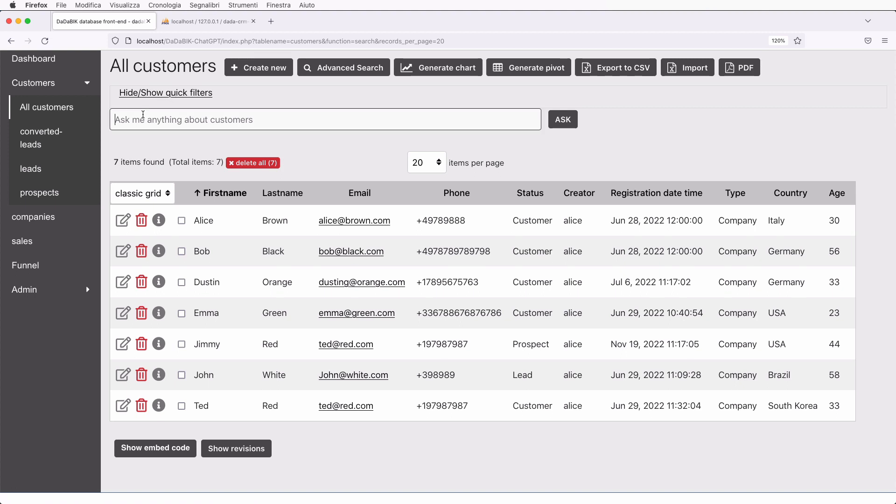
pyautogui.write('How ')
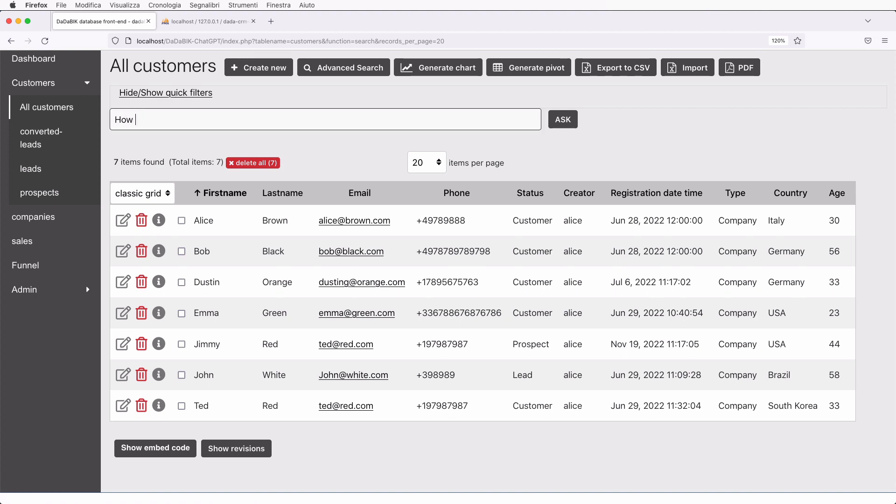
pyautogui.write('old is my oldest customer')
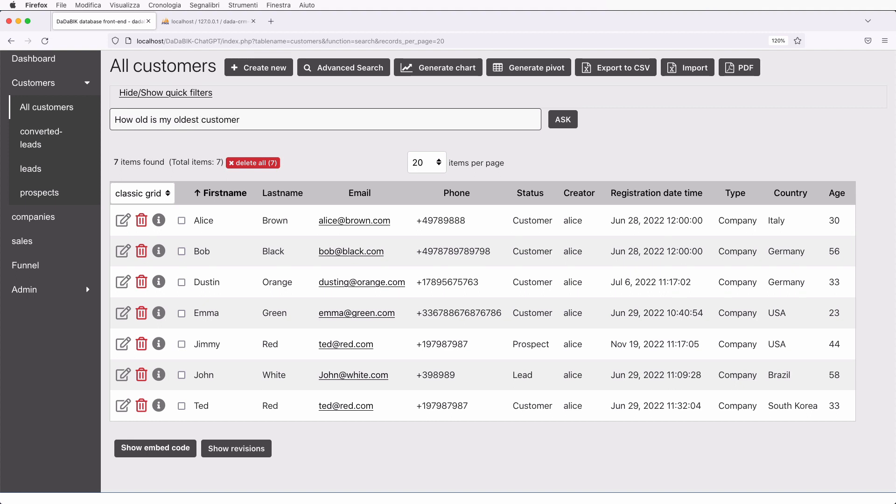
pyautogui.write('?')
pyautogui.press('Return')
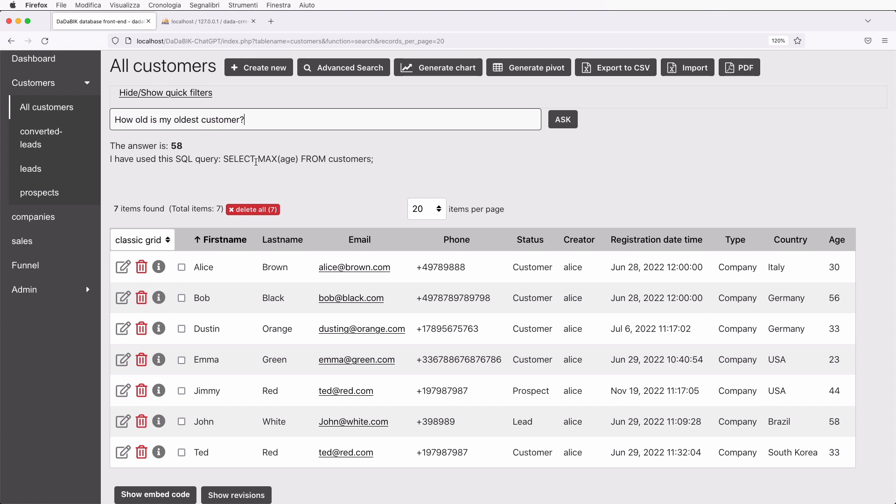
pyautogui.scroll(-1, 255, 162)
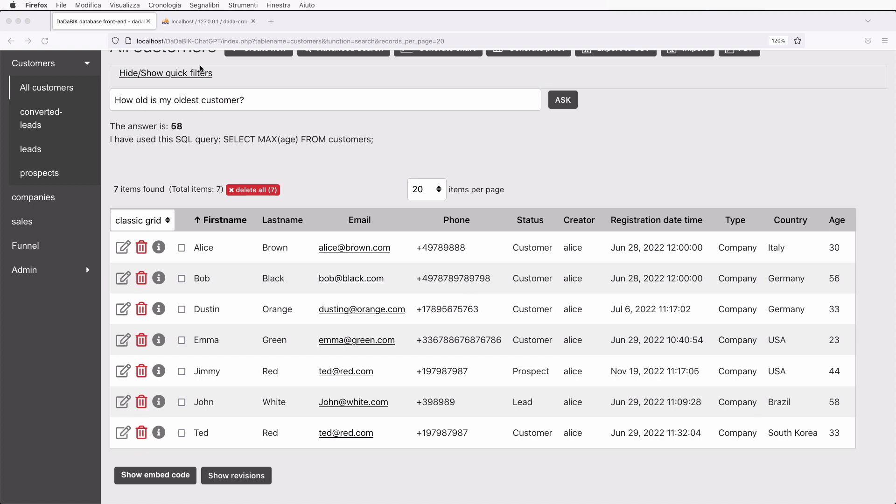
# Replace the question with 'Hi! I need the age of my oldest customer, can you help me? Thanks :)' and submit.
pyautogui.click(256, 103)
pyautogui.press('super+a')
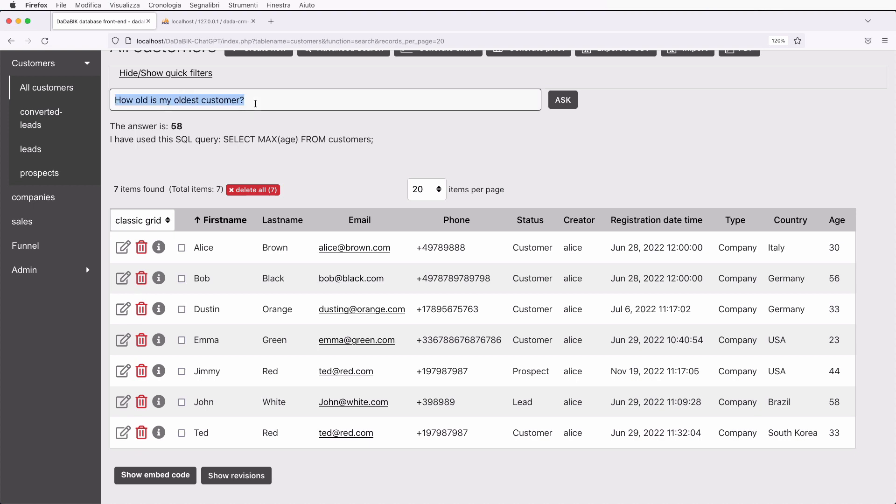
pyautogui.write('Hi! I')
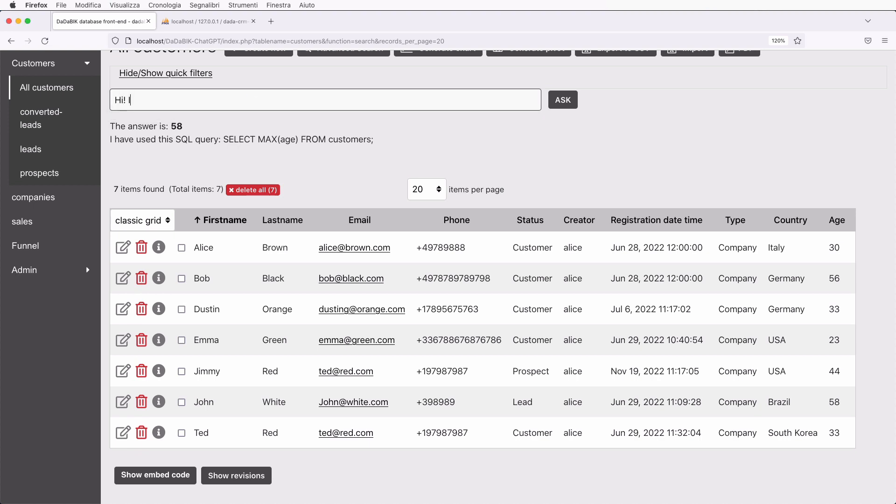
pyautogui.write(' need the age of my olde')
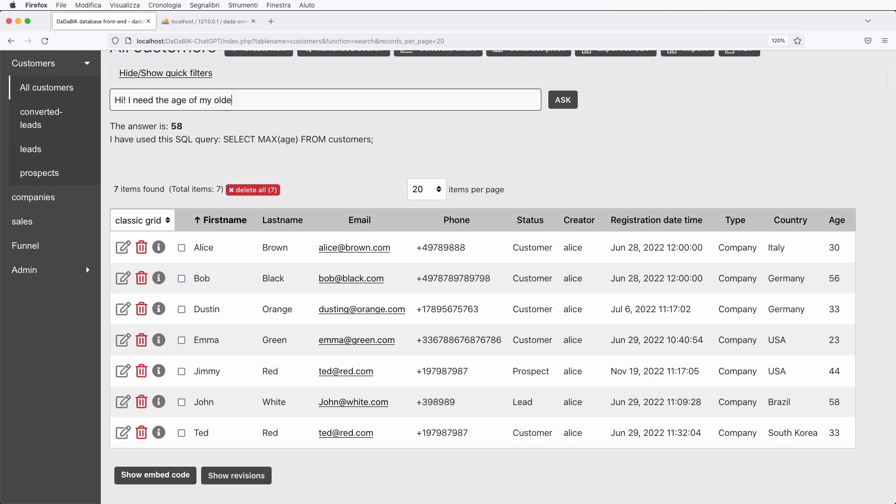
pyautogui.write('st customer, can you help me? Thanks!')
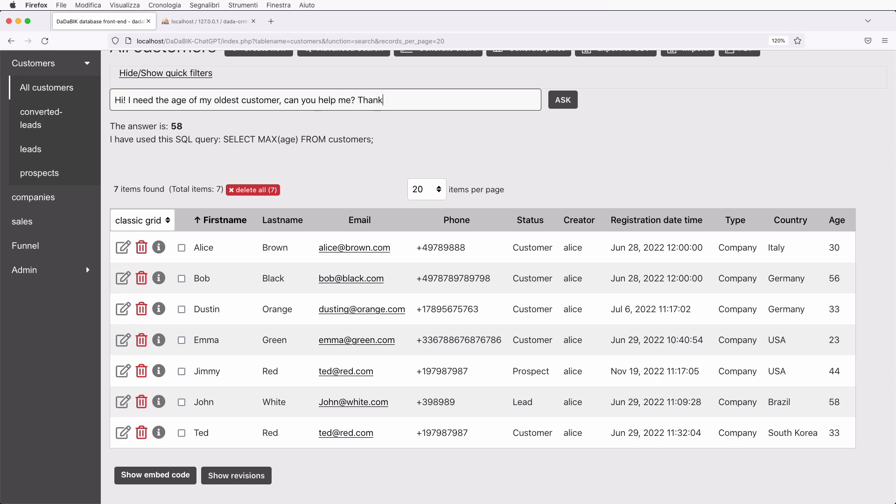
pyautogui.press('BackSpace')
pyautogui.write(':_')
pyautogui.write(')')
pyautogui.click(564, 99)
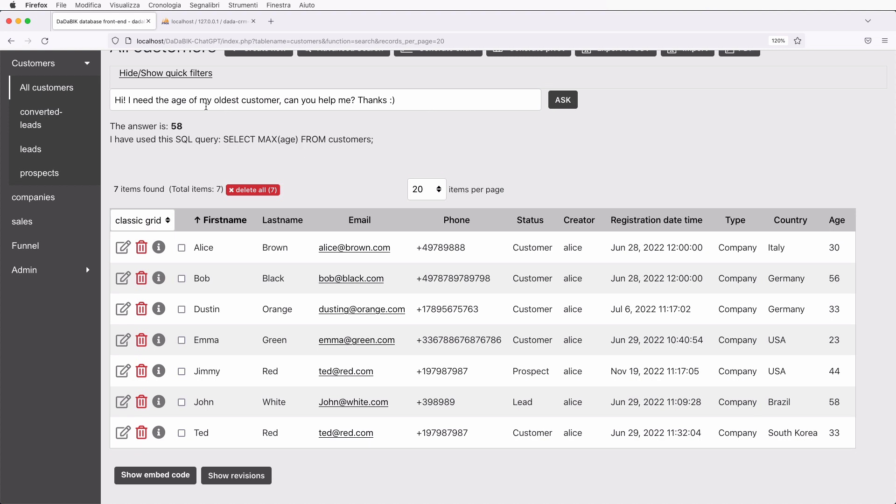
# Change 'oldest' to 'youngest' in the question and get 23 via SELECT MIN(age).
pyautogui.doubleClick(228, 102)
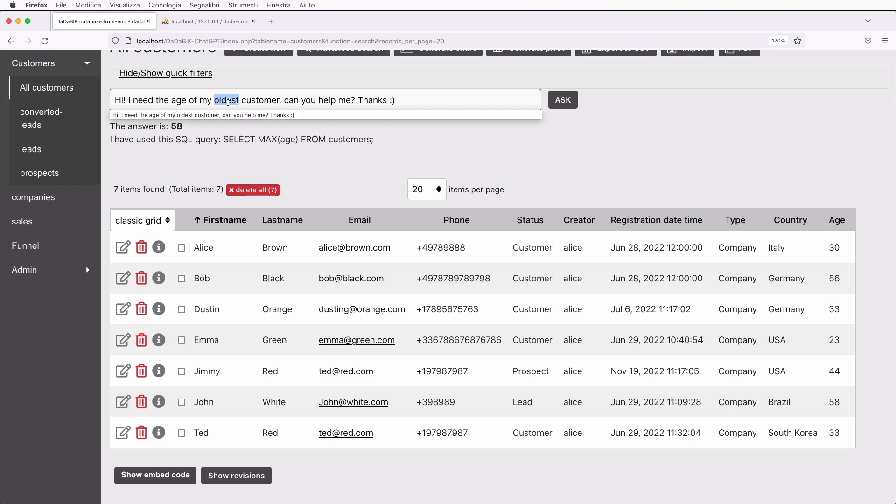
pyautogui.write('youngest')
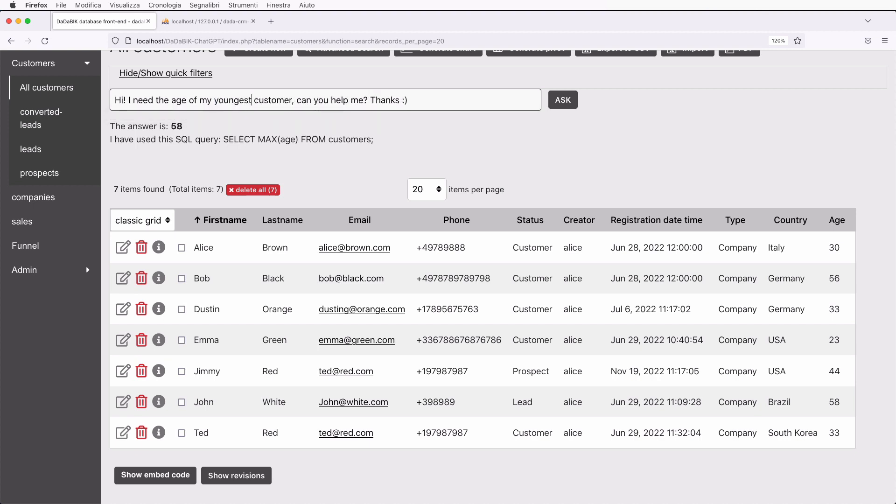
pyautogui.press('Return')
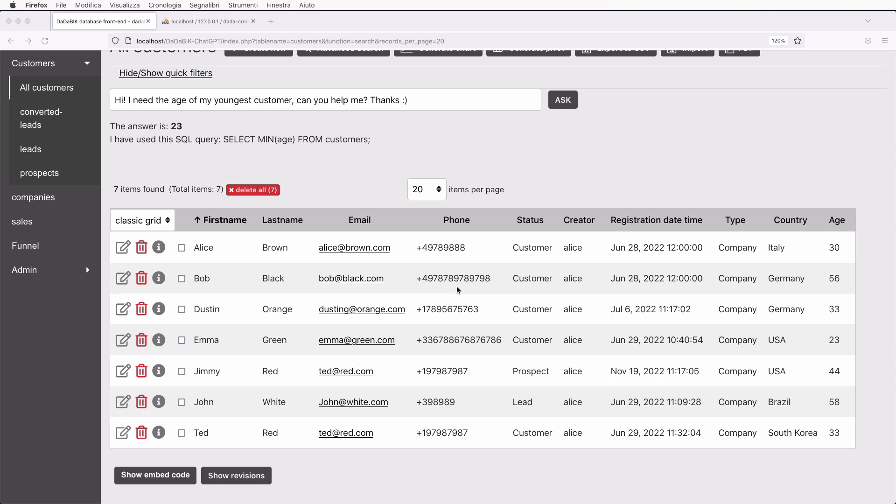
pyautogui.click(298, 106)
# Paste the youngest-customer age question into a new ChatGPT chat and send it.
pyautogui.click(177, 97)
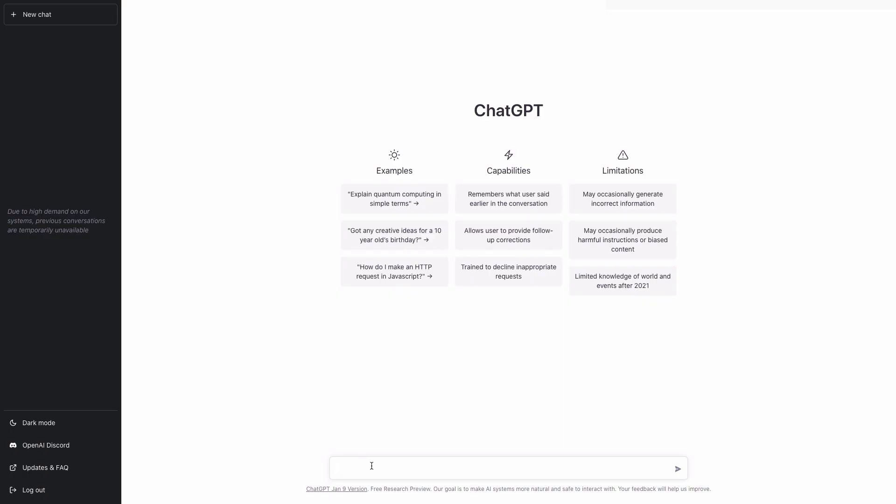
pyautogui.write('Hi! I need the age of my youngest customer, can you help me? Thanks :)')
pyautogui.press('Return')
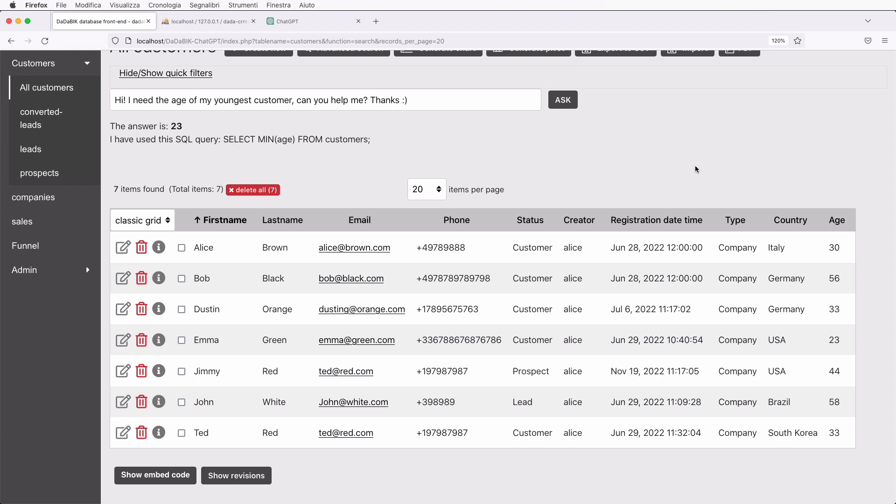
# Ask 'Tell me the average age of my customers' and get 39.5714 via SELECT AVG(age).
pyautogui.click(164, 100)
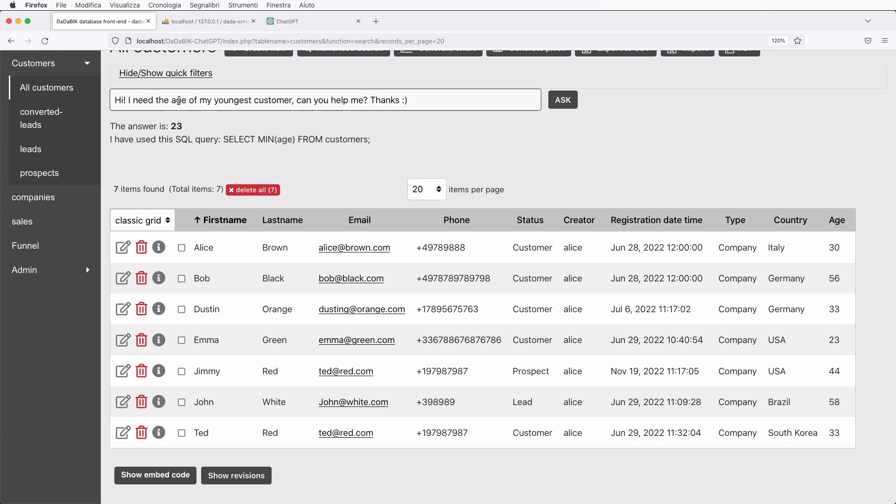
pyautogui.press('super+a')
pyautogui.write('Tell ')
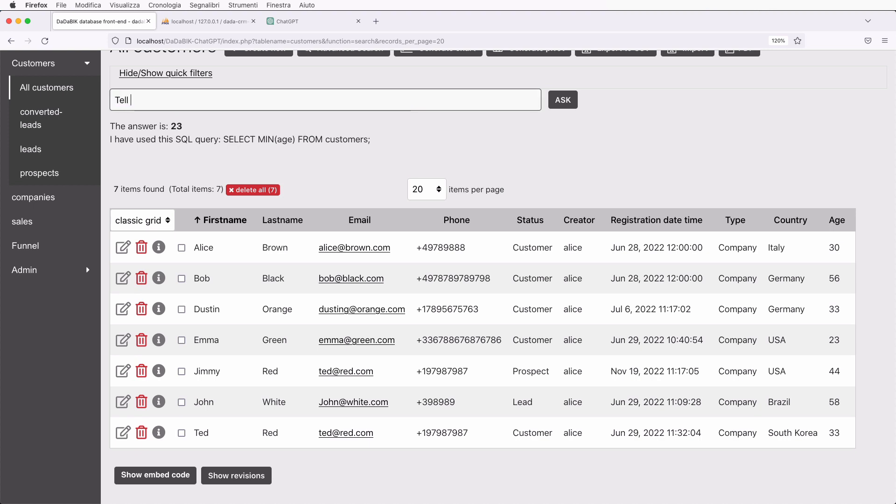
pyautogui.write('me the average')
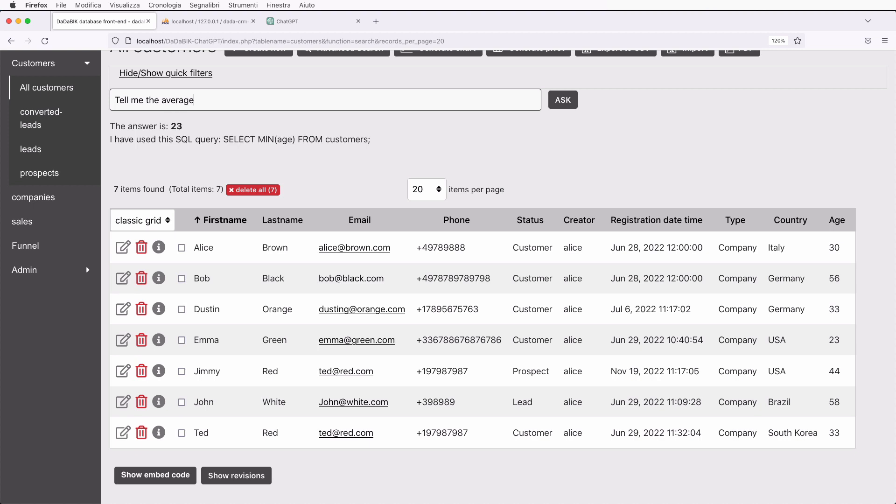
pyautogui.write(' age of my customers')
pyautogui.press('Return')
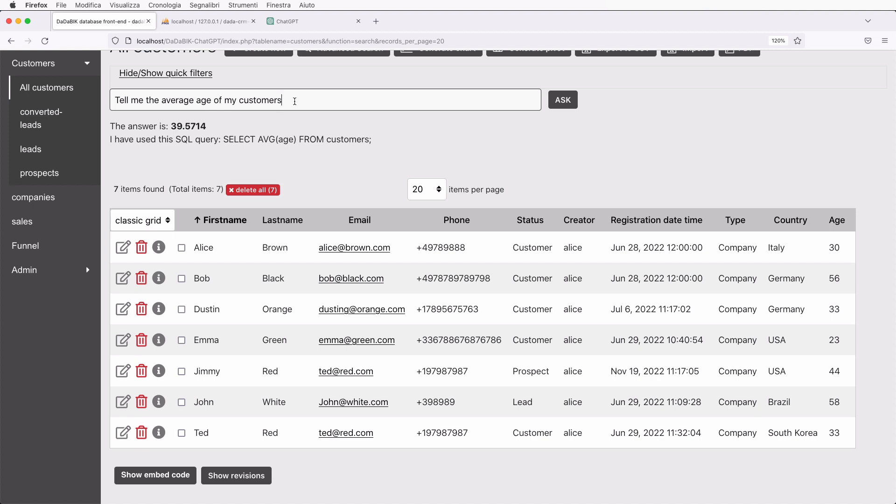
# Replace the previous question with 'tell me the two most important countries' and submit it.
pyautogui.press('super+a')
pyautogui.write('tell ')
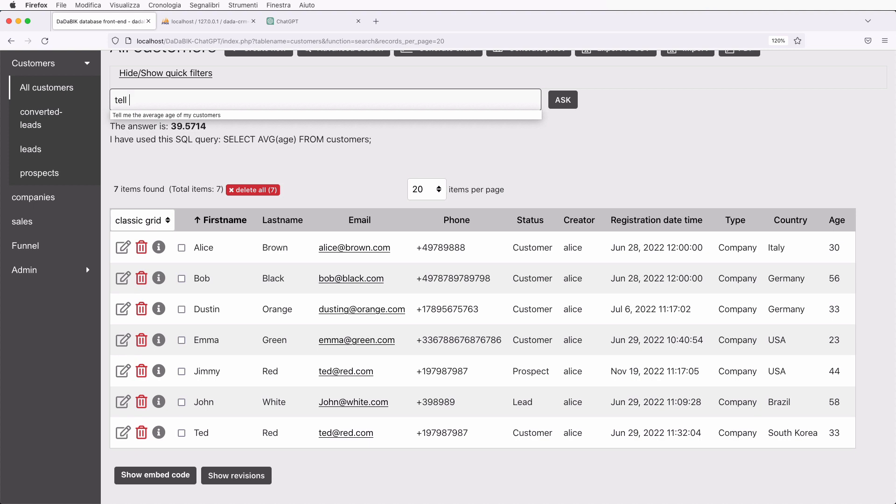
pyautogui.write('me the two')
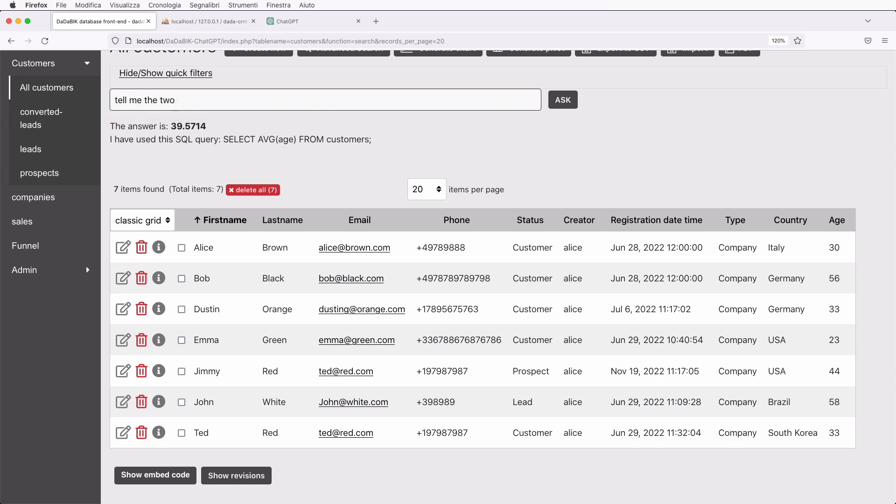
pyautogui.write(' most important countries')
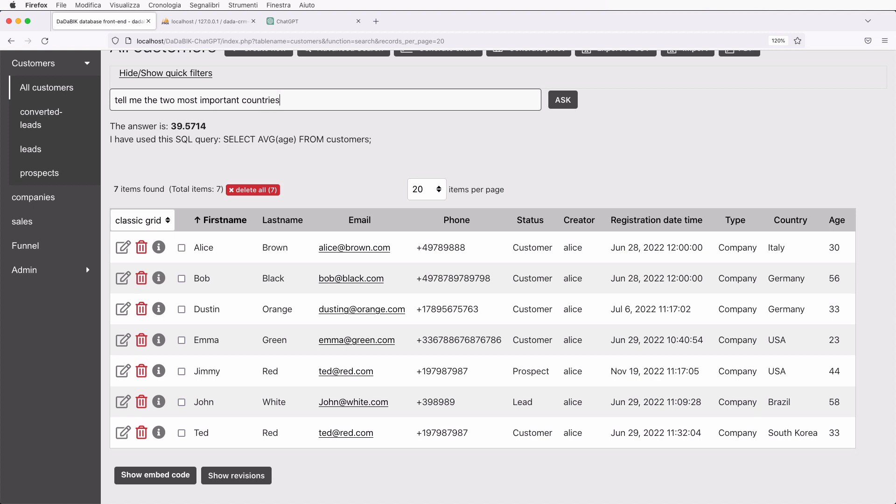
pyautogui.press('Return')
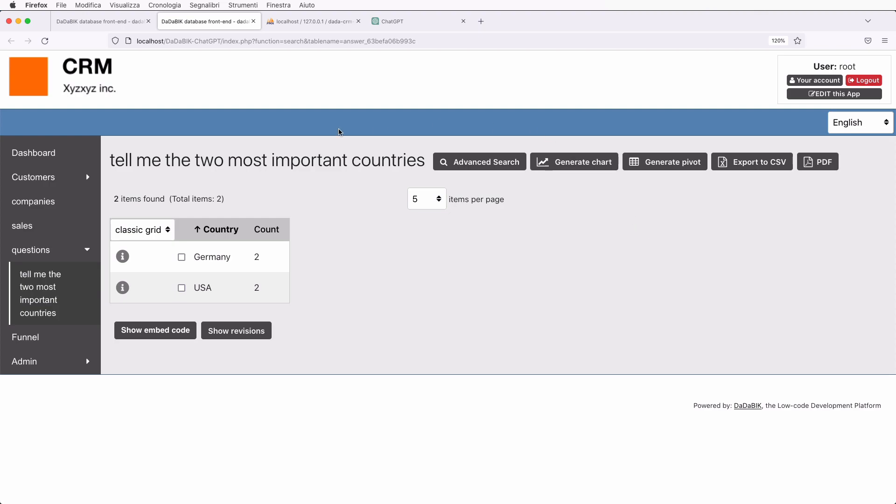
pyautogui.click(130, 23)
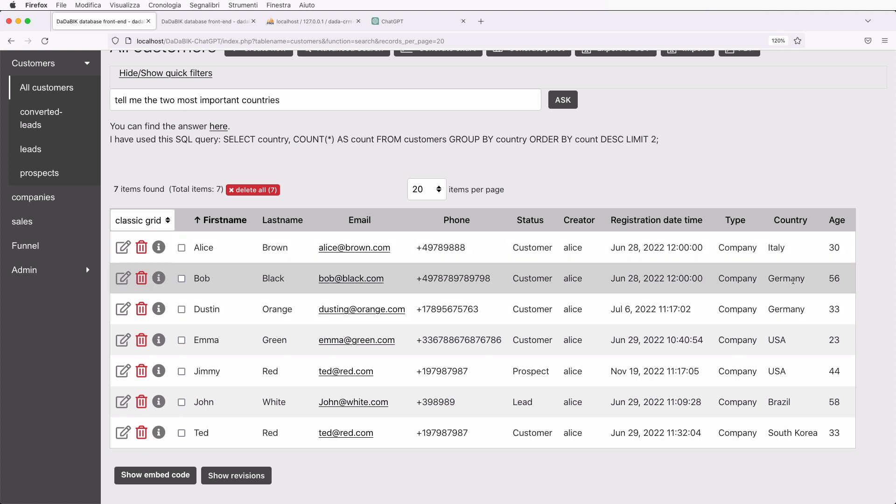
pyautogui.click(219, 23)
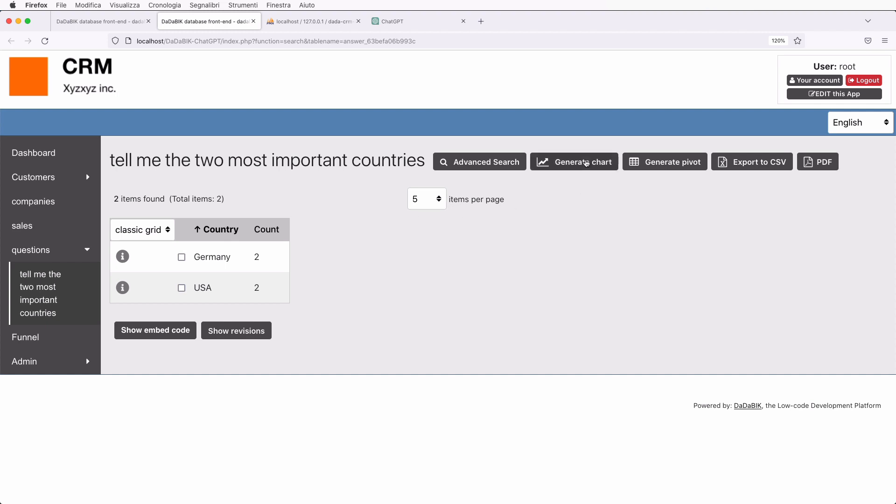
pyautogui.click(586, 163)
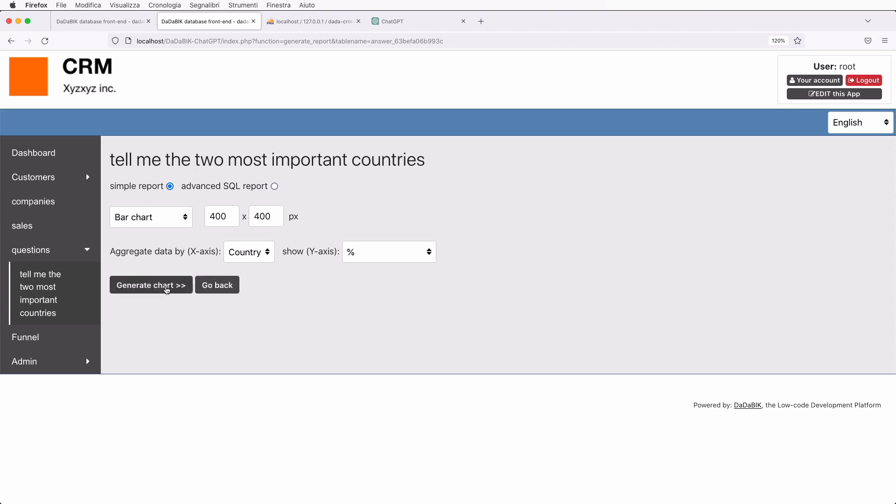
pyautogui.click(158, 222)
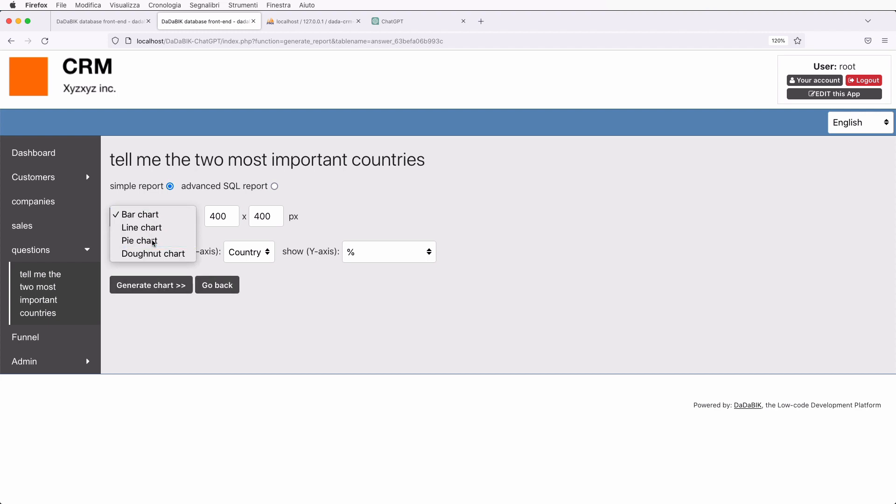
pyautogui.click(154, 241)
pyautogui.click(158, 290)
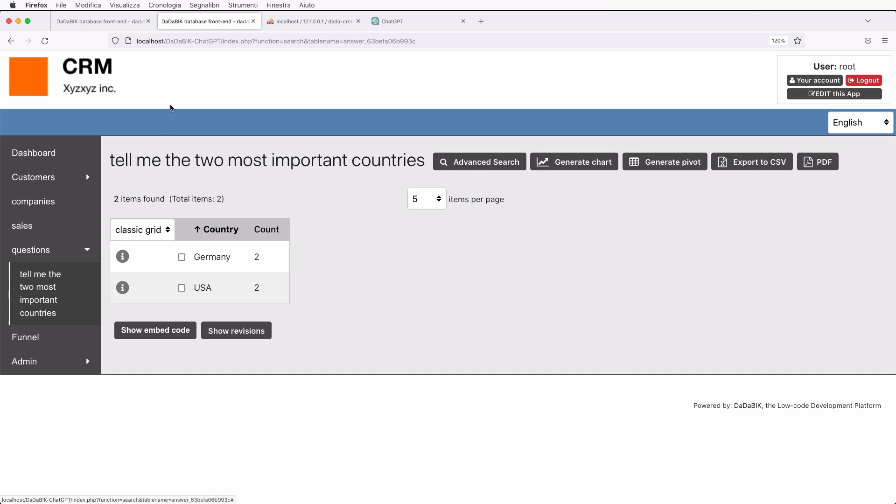
# Go back to the customers list tab, then open the sales table and glance over its list.
pyautogui.click(109, 24)
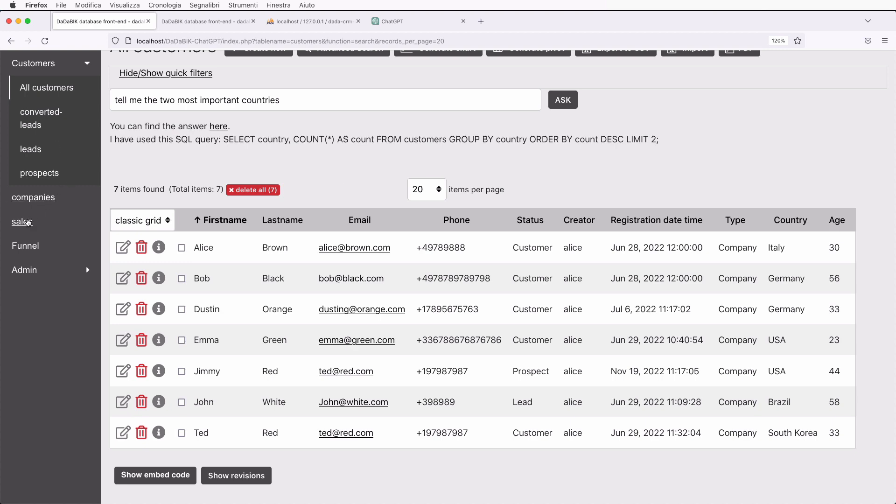
pyautogui.click(23, 222)
pyautogui.scroll(-2, 297, 328)
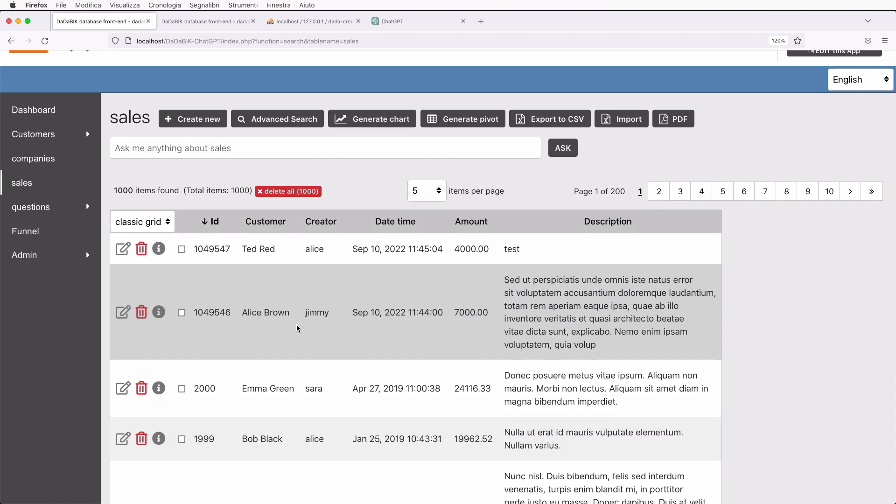
pyautogui.scroll(2, 297, 328)
# Enter 'which are the 3 countries that have generated the most revenues?' into the sales ask box.
pyautogui.click(156, 194)
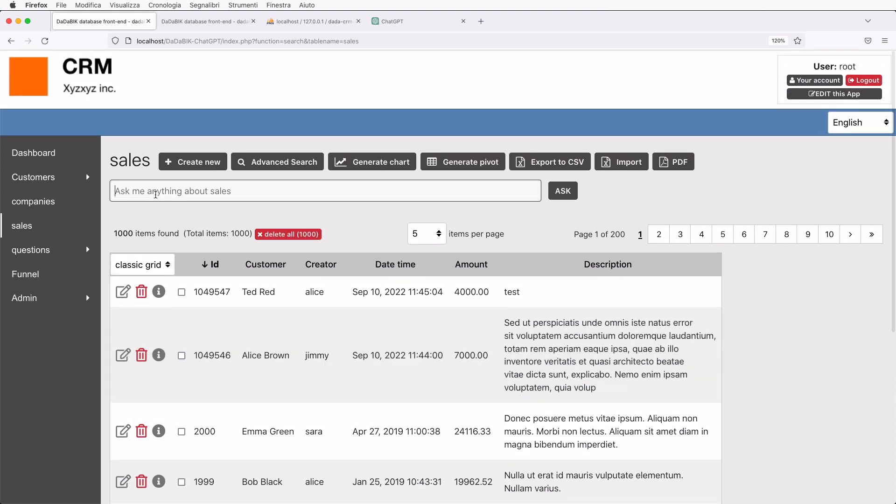
pyautogui.write('which are teh 3')
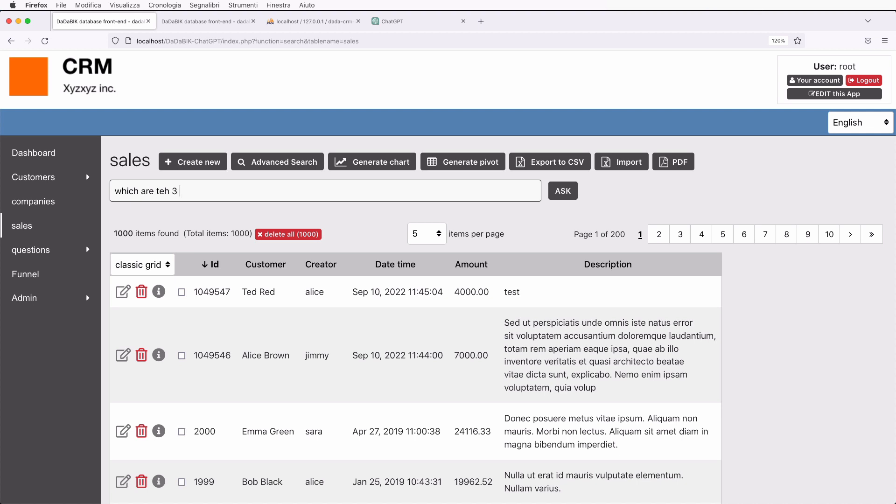
pyautogui.press('BackSpace')
pyautogui.press('BackSpace')
pyautogui.press('BackSpace')
pyautogui.press('BackSpace')
pyautogui.press('BackSpace')
pyautogui.write('he 3 countries that have')
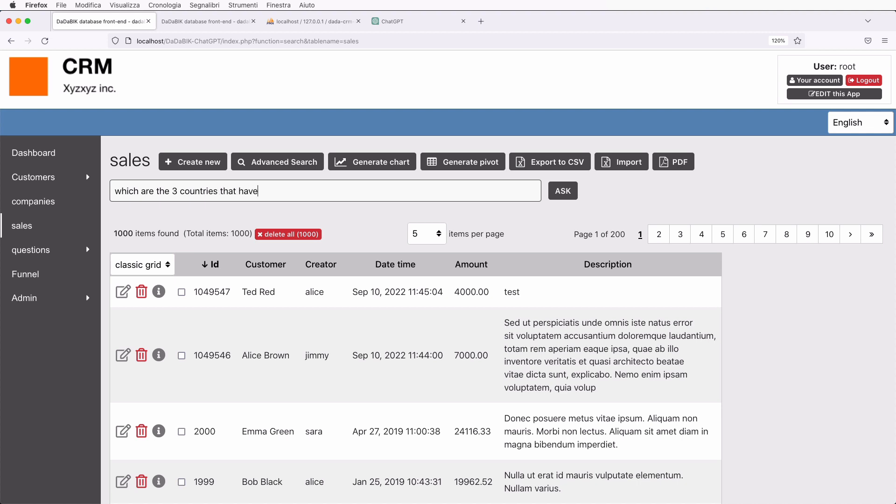
pyautogui.write(' generated the most revenues?')
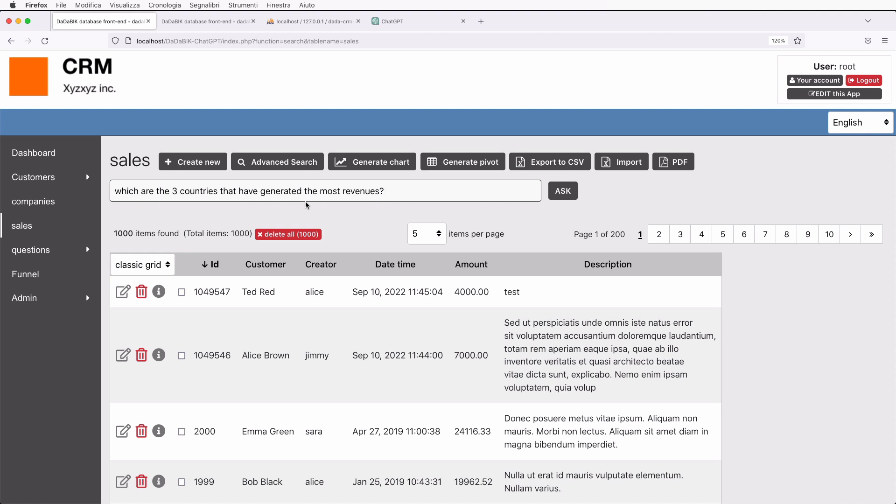
pyautogui.click(681, 202)
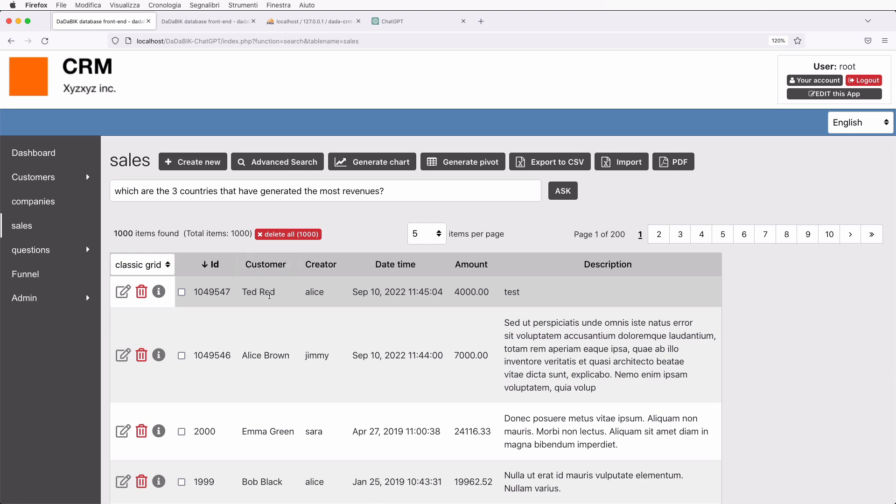
# Review the All customers list and its Country column, then reopen the sales list.
pyautogui.click(36, 178)
pyautogui.click(45, 203)
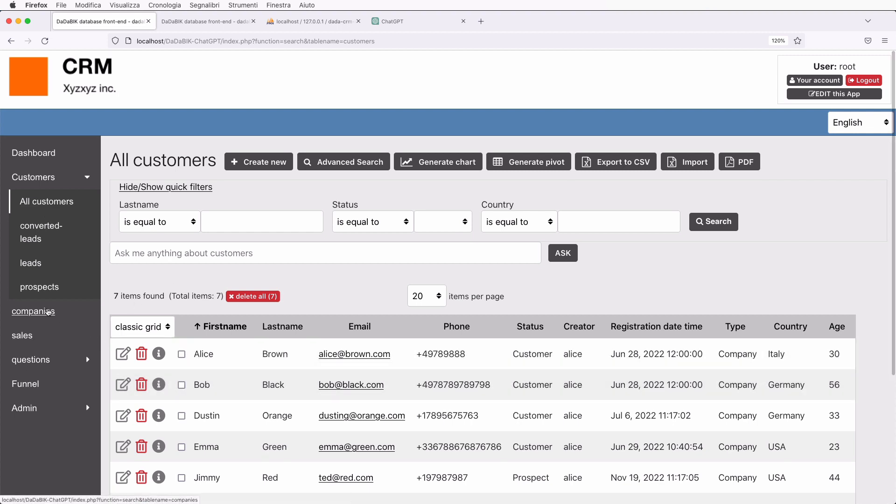
pyautogui.click(29, 334)
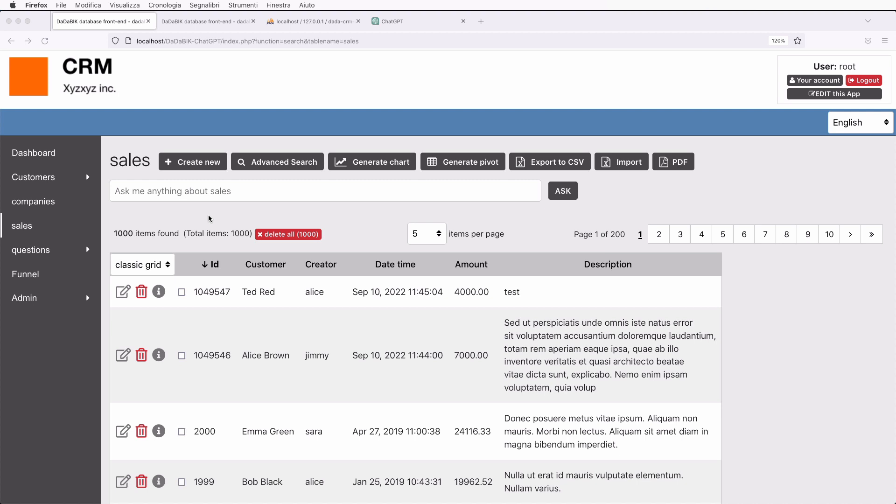
# Ask the sales box which 3 countries have generated the most revenues, getting a SUM(amount) query.
pyautogui.click(138, 191)
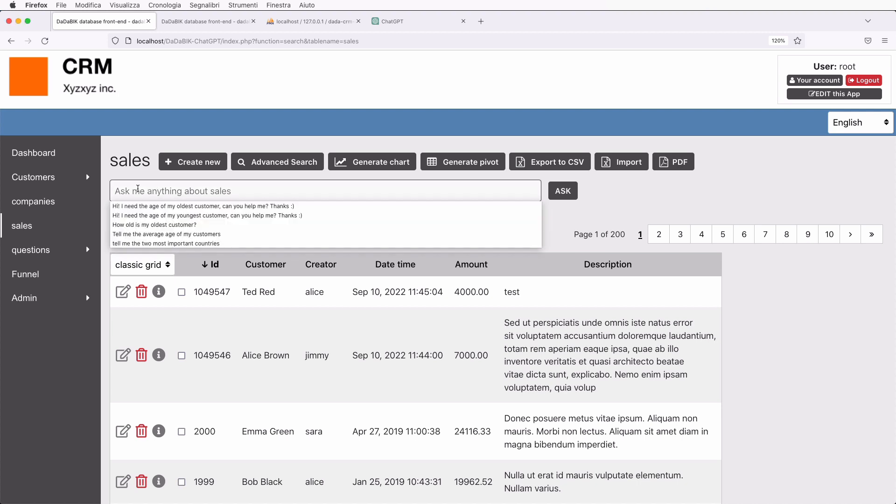
pyautogui.write('Wgha')
pyautogui.press('BackSpace')
pyautogui.press('BackSpace')
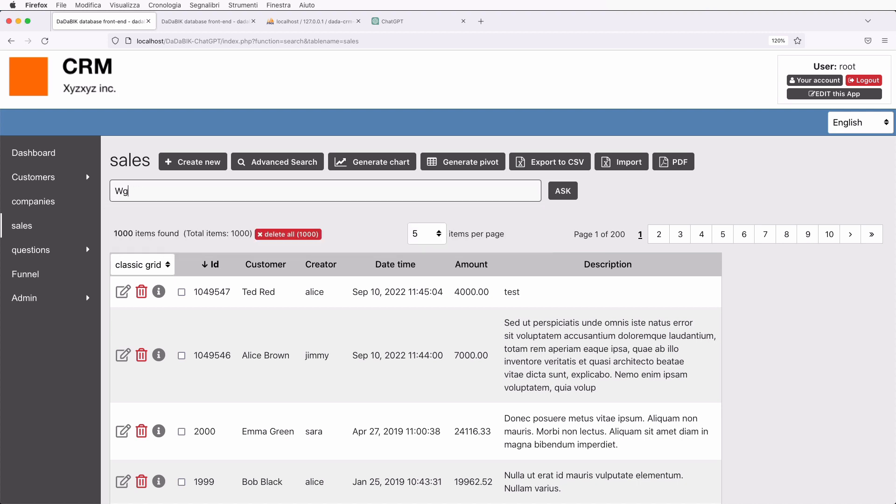
pyautogui.press('BackSpace')
pyautogui.write('hich are the 3 countri')
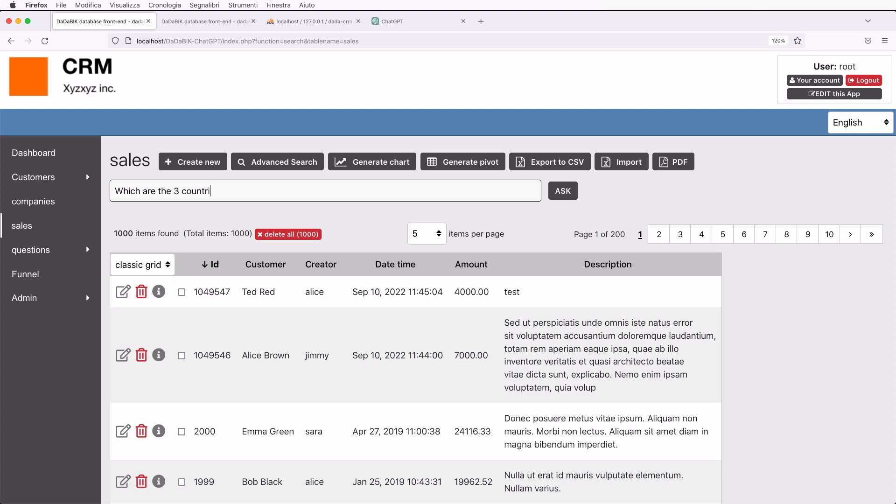
pyautogui.write('es that have generated teh most revenute')
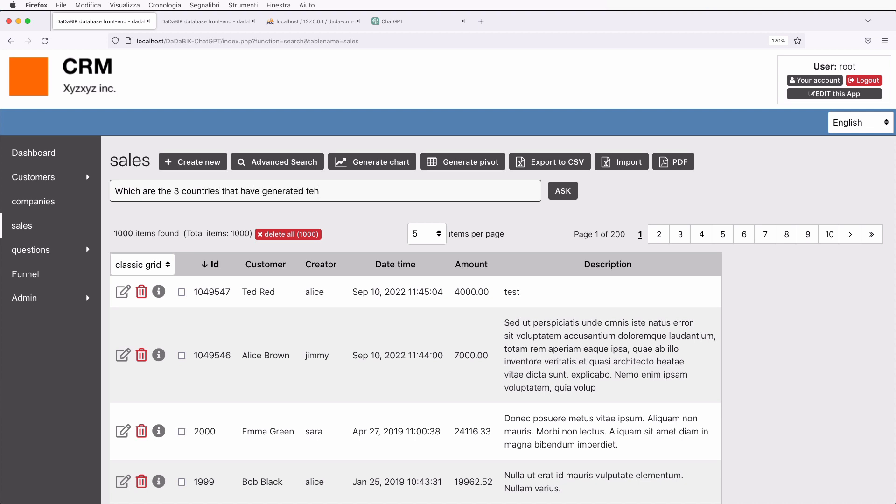
pyautogui.press('BackSpace')
pyautogui.press('BackSpace')
pyautogui.write('es?')
pyautogui.click(576, 195)
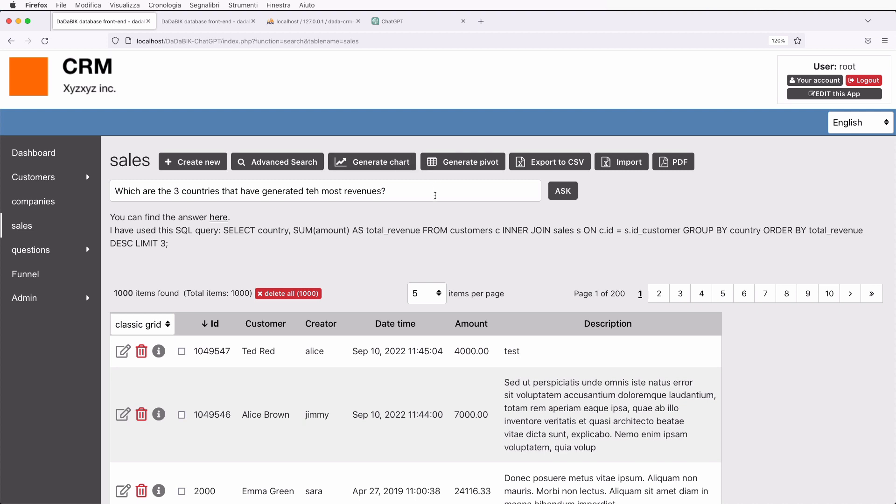
pyautogui.click(124, 351)
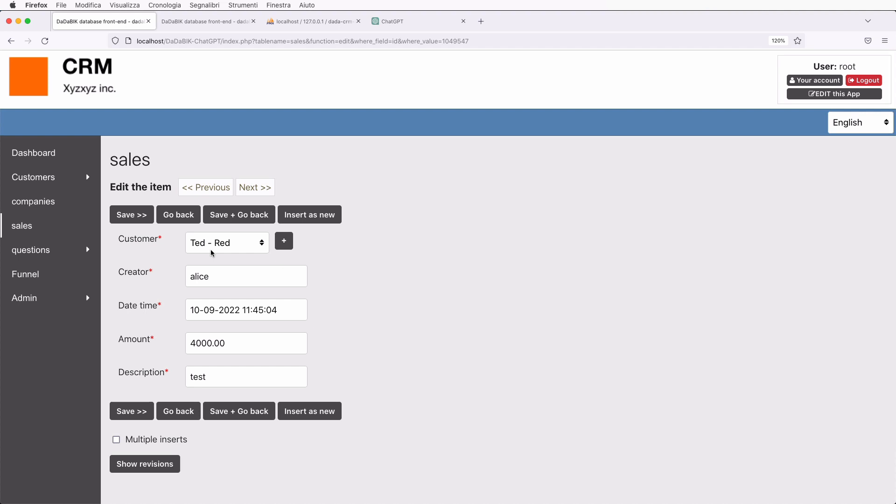
pyautogui.click(211, 250)
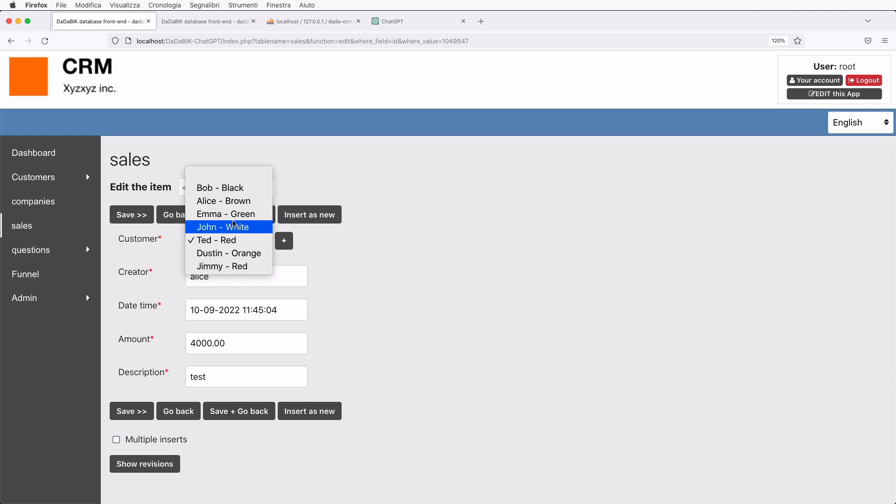
pyautogui.click(180, 211)
pyautogui.click(181, 211)
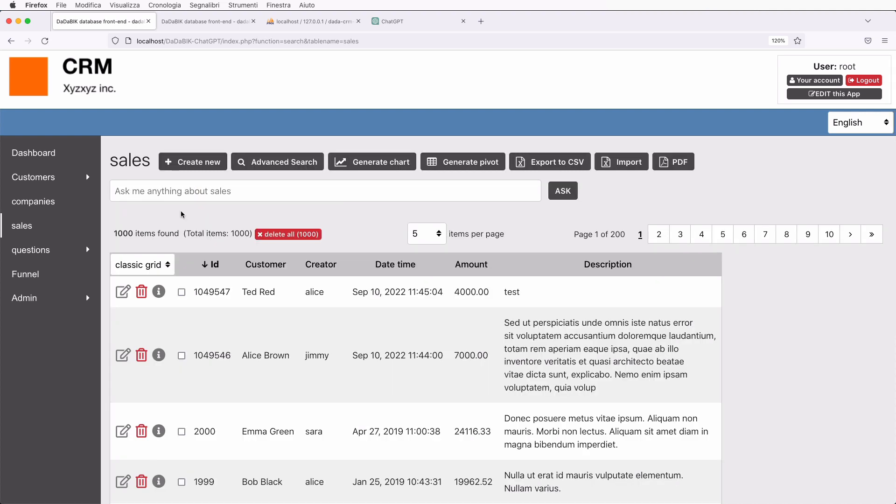
# Ask 'who are the customers who didn't generate any sale?' and view the LEFT JOIN answer.
pyautogui.click(130, 192)
pyautogui.write('who are')
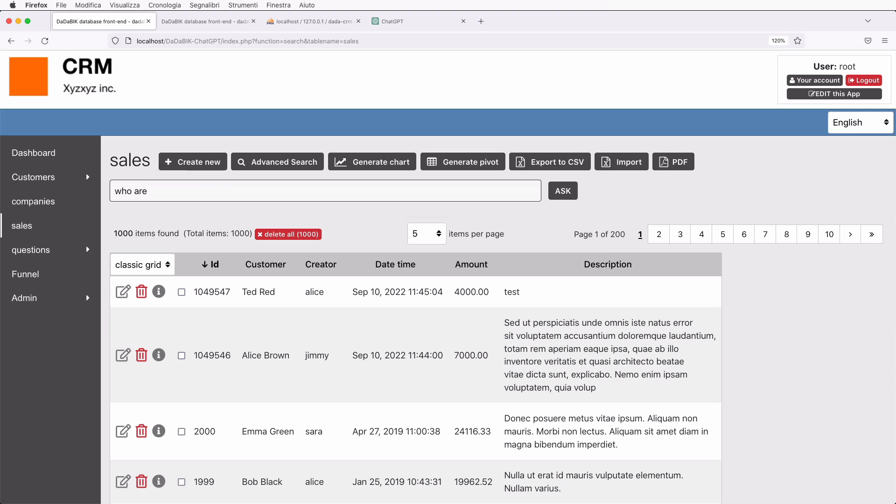
pyautogui.write(' the customers who didn')
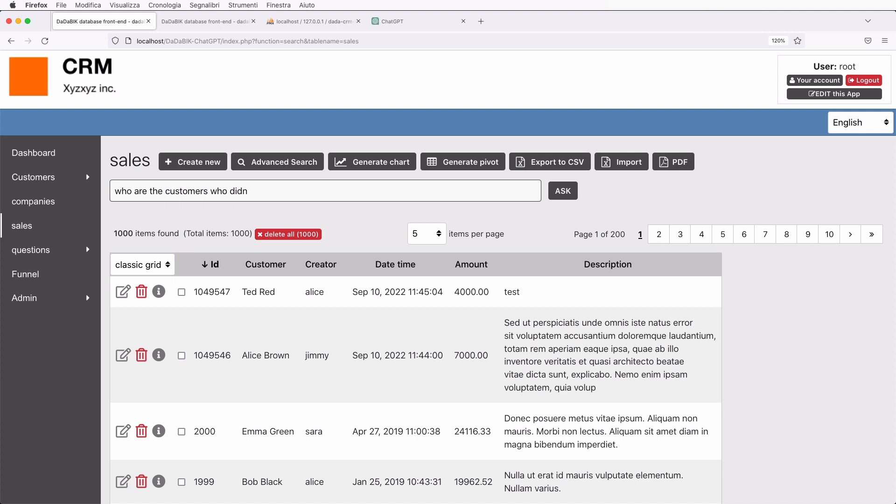
pyautogui.write("'t generate any sale?")
pyautogui.press('Return')
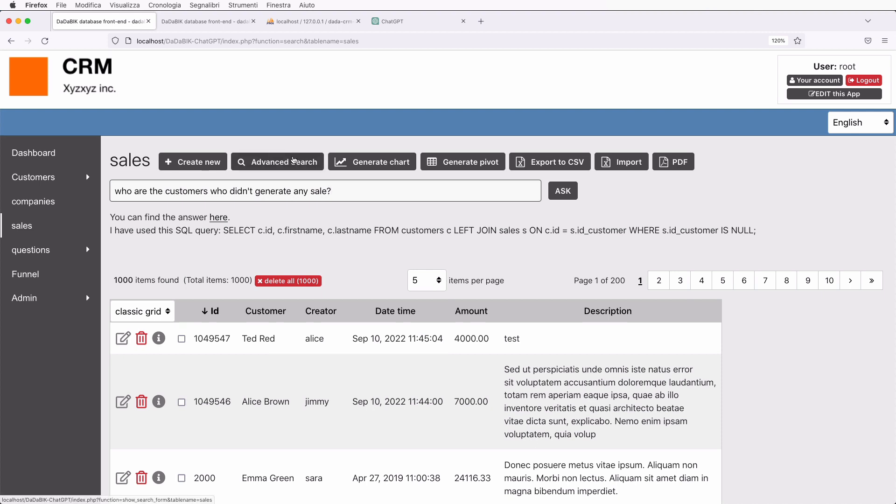
pyautogui.click(705, 205)
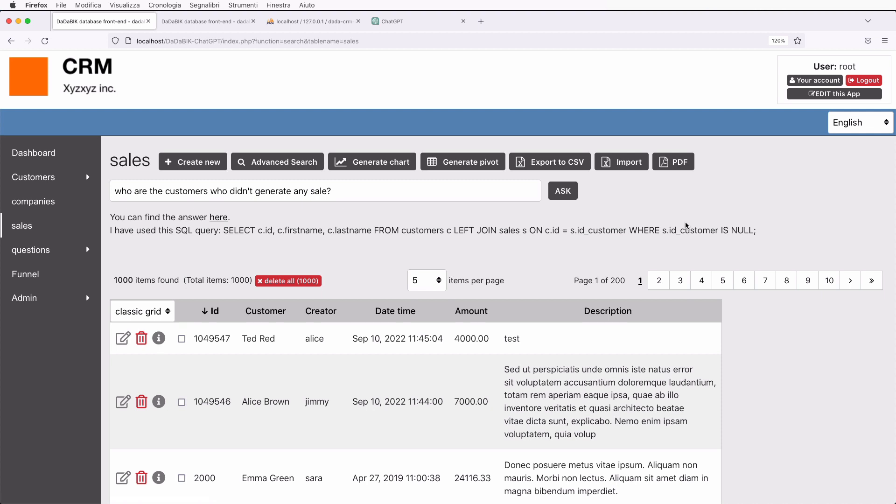
# Ask in Italian 'chi sono i clienti tedeschi che non hanno generato nessuna vendita?'.
pyautogui.tripleClick(172, 189)
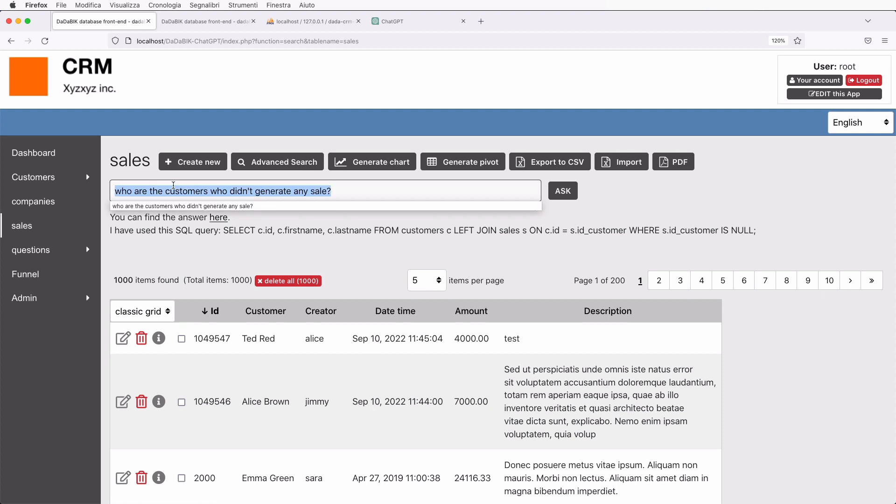
pyautogui.write('chi sono i ')
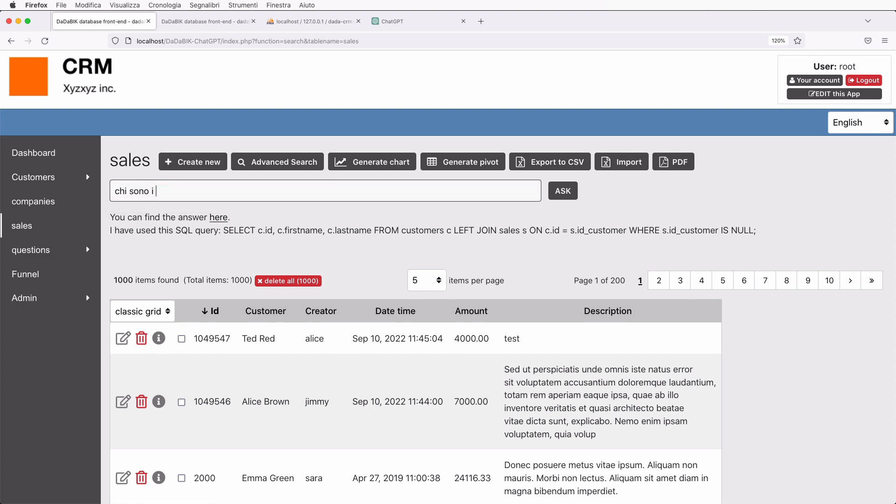
pyautogui.write('clienti che non hanno generato ')
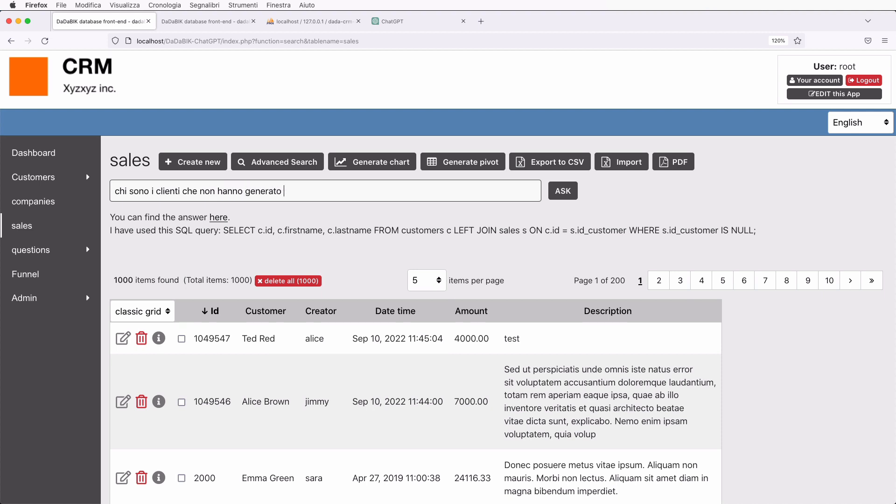
pyautogui.write('nessuna vendita')
pyautogui.write('?')
pyautogui.write('tedeschi')
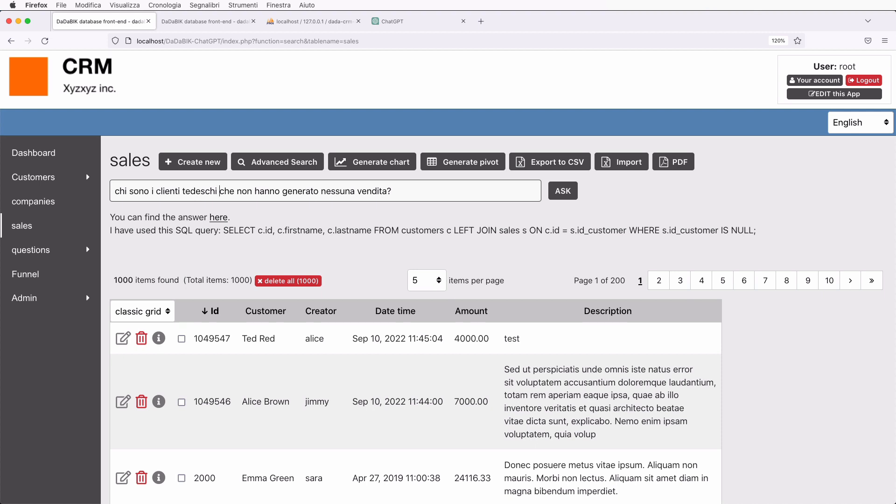
pyautogui.click(564, 191)
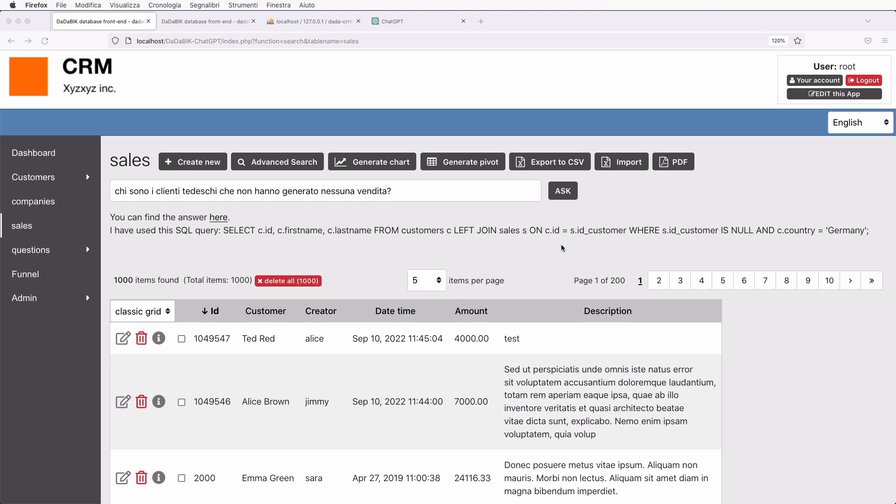
# Highlight the c.country = 'Germany' condition in the SQL and the word 'tedeschi' in the question.
pyautogui.click(646, 241)
pyautogui.moveTo(762, 230); pyautogui.dragTo(870, 230)
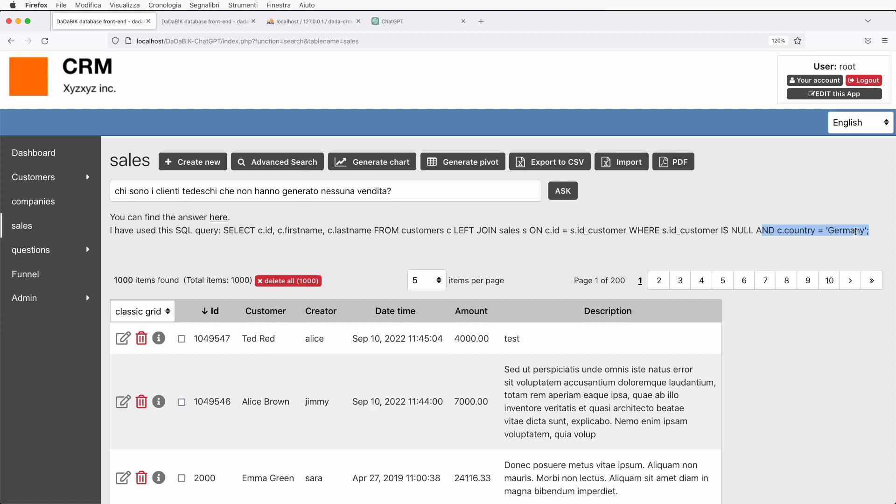
pyautogui.doubleClick(205, 192)
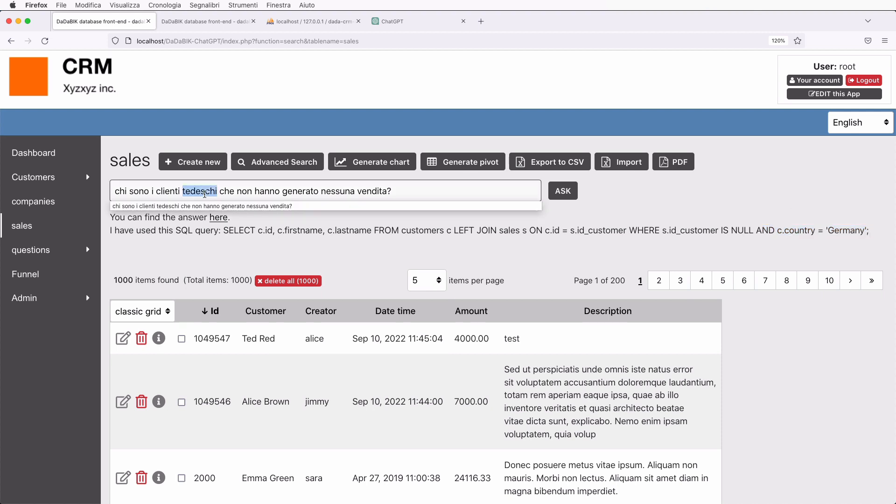
pyautogui.click(350, 251)
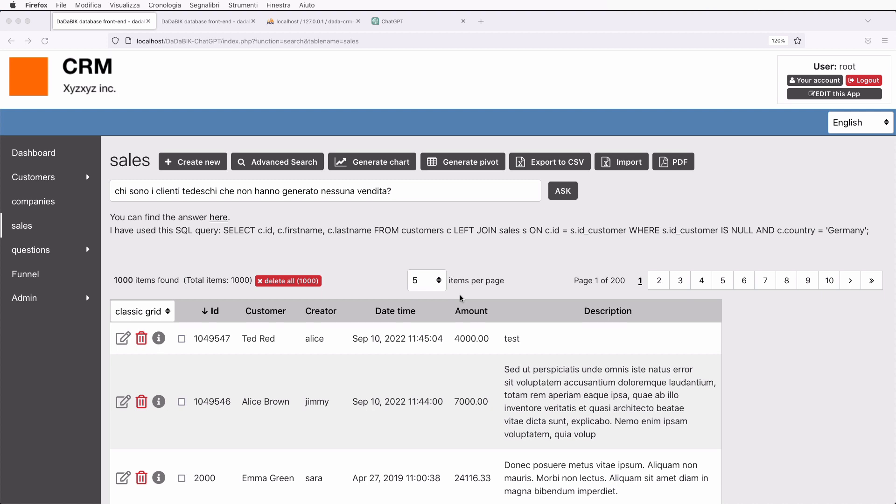
# Ask 'can you tell me the phone number of the customer who generated the most revenues?'.
pyautogui.tripleClick(142, 190)
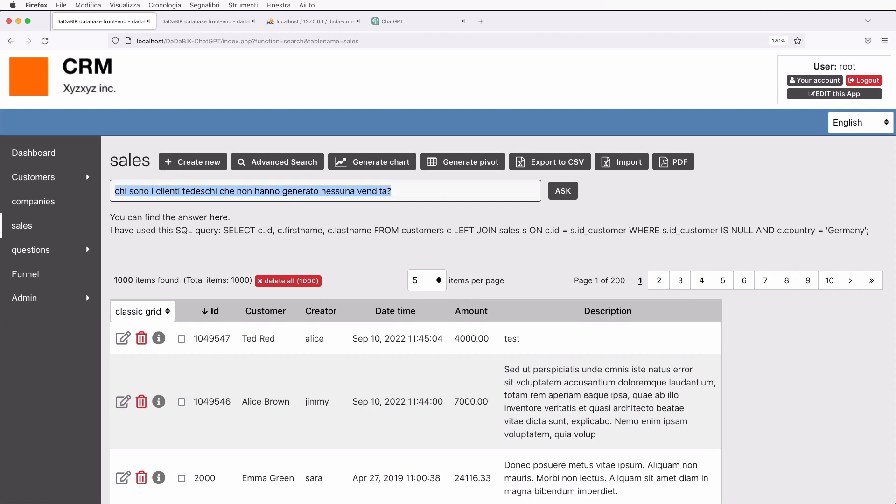
pyautogui.write('can you tell me ')
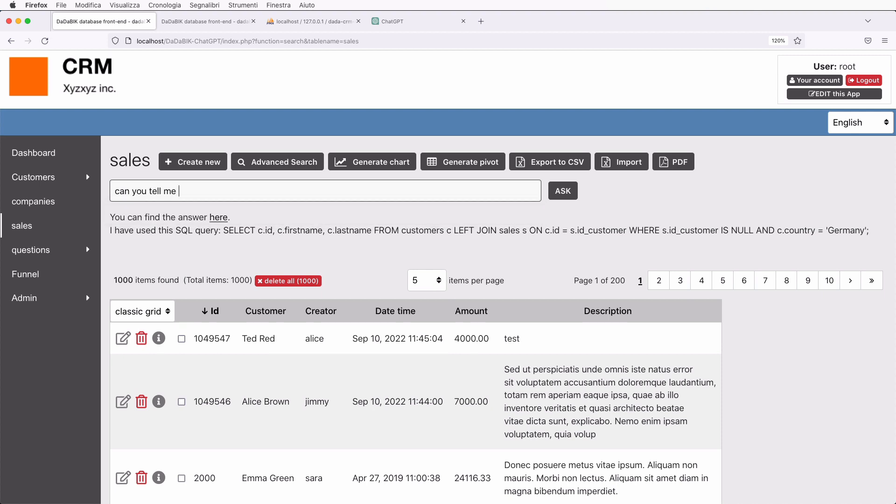
pyautogui.write('the phone number of the customer')
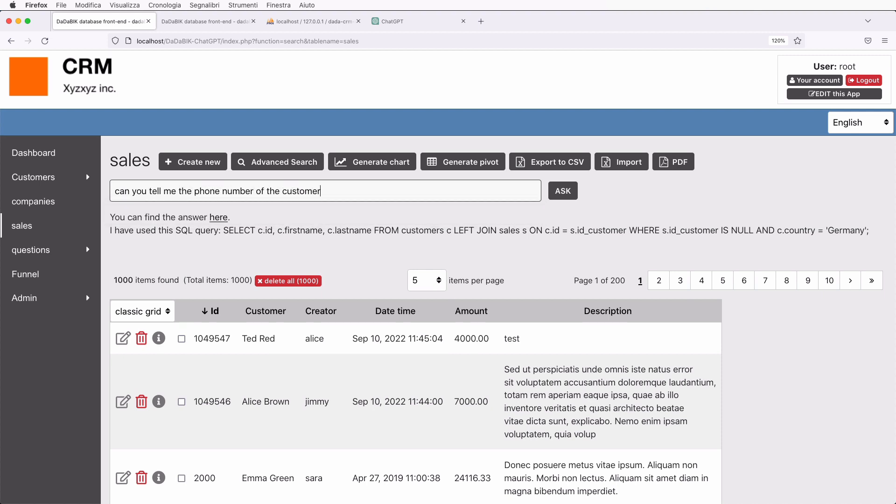
pyautogui.write(' who generated the most reve')
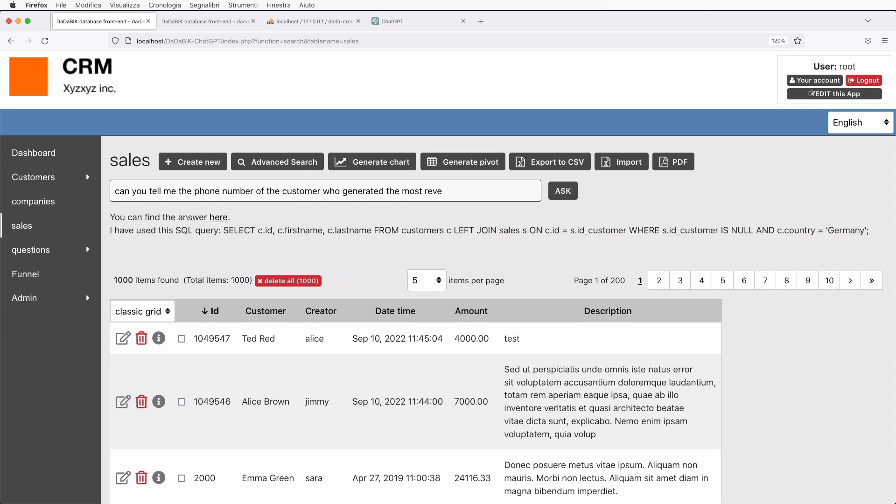
pyautogui.write('nues?')
pyautogui.press('Return')
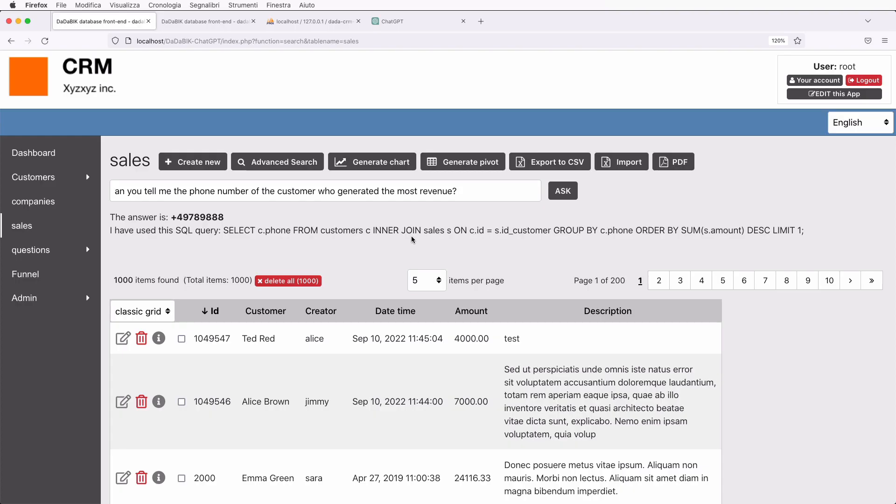
# Inspect the returned phone number and the phone field in the SQL, then open EDIT this App.
pyautogui.doubleClick(197, 218)
pyautogui.click(228, 218)
pyautogui.doubleClick(627, 230)
pyautogui.click(505, 224)
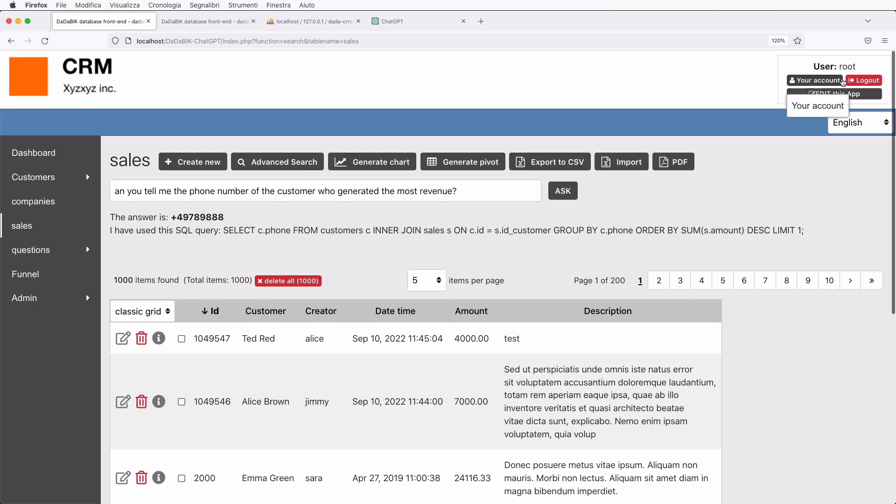
pyautogui.click(838, 94)
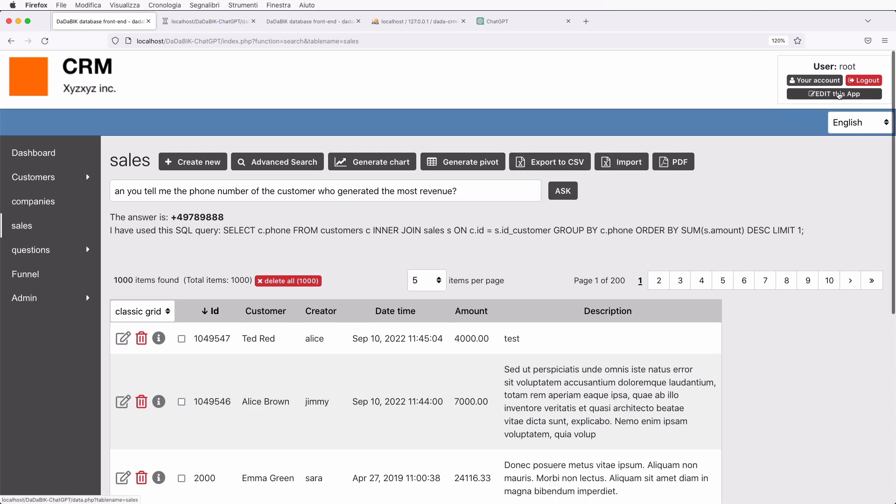
# Rename the customers table's phone field to phoneABC in the admin Tables page, then return to CRM.
pyautogui.click(201, 21)
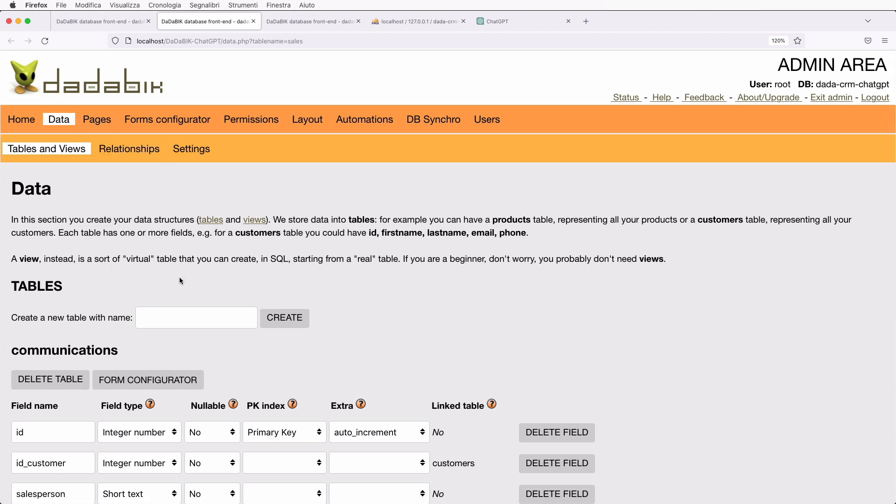
pyautogui.scroll(-10, 196, 279)
pyautogui.scroll(-20, 193, 308)
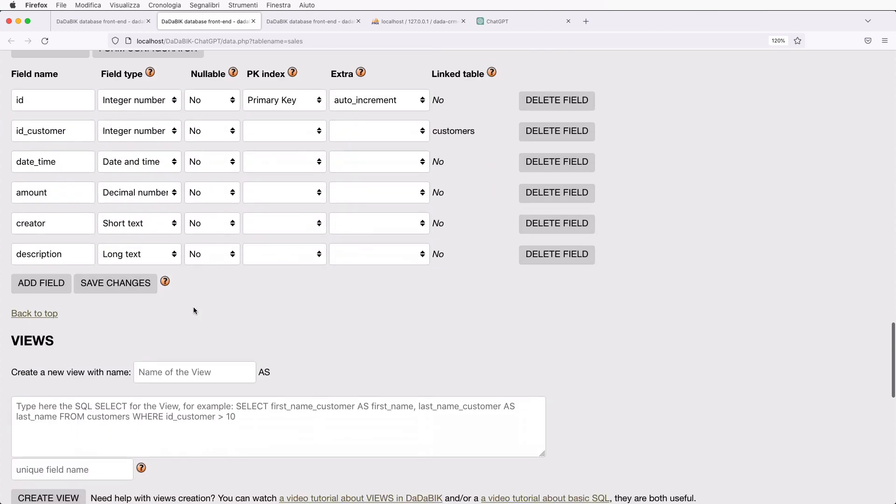
pyautogui.scroll(6, 193, 307)
pyautogui.scroll(10, 194, 308)
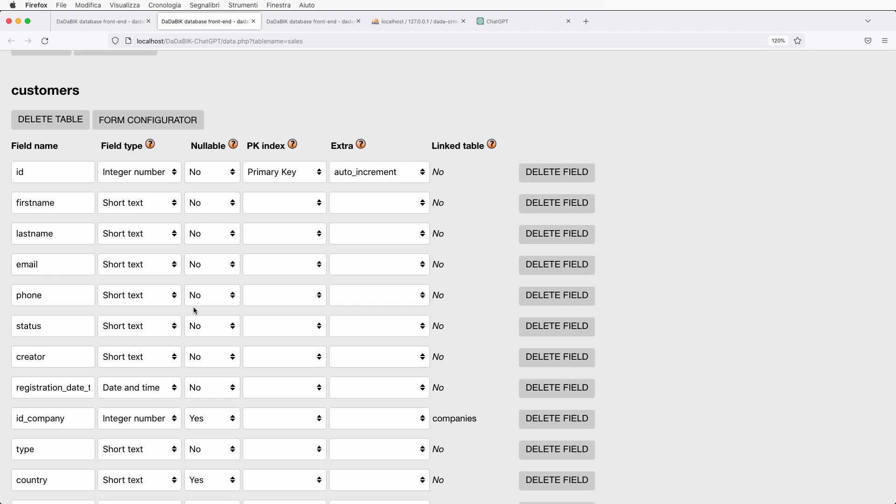
pyautogui.scroll(-1, 180, 293)
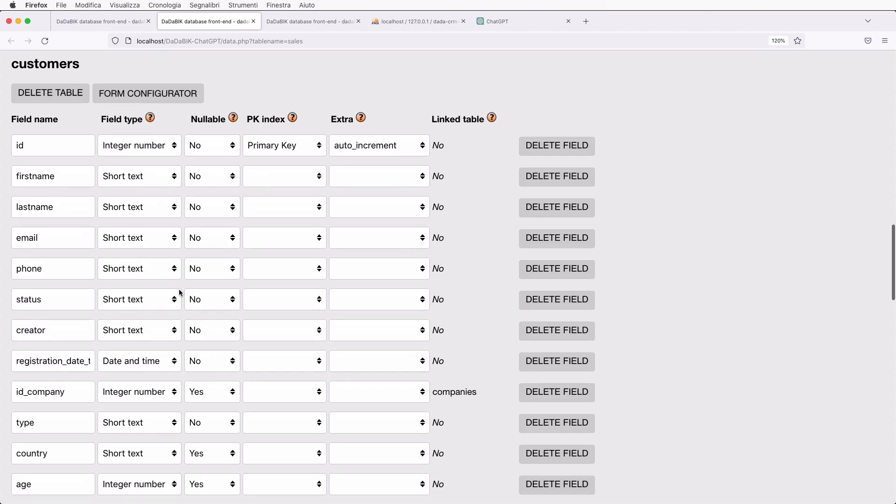
pyautogui.scroll(-1, 180, 293)
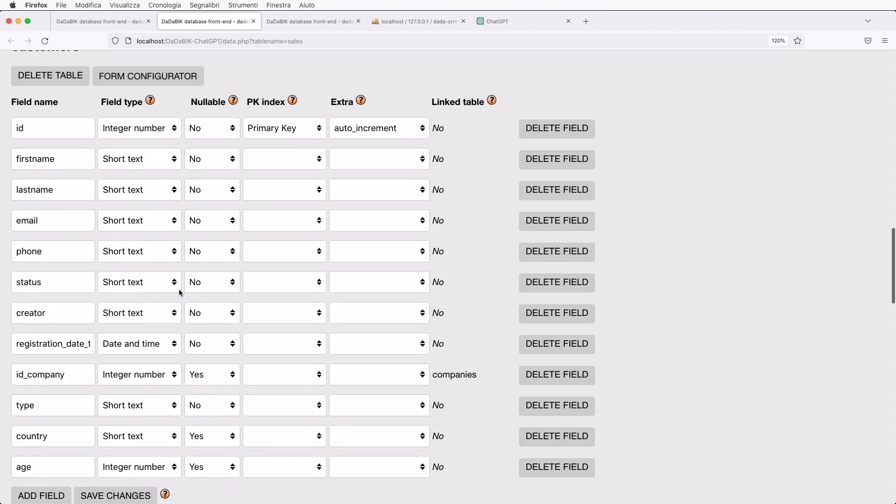
pyautogui.click(58, 249)
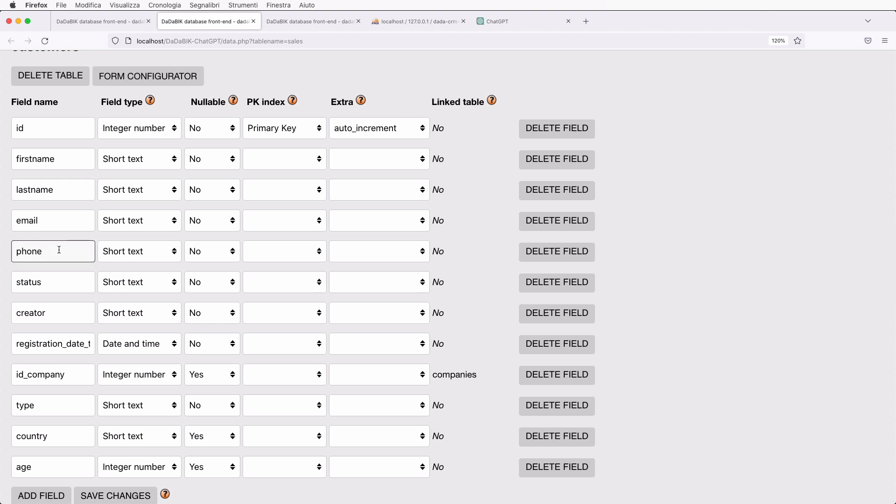
pyautogui.write('ABC')
pyautogui.scroll(4, 274, 257)
pyautogui.click(123, 23)
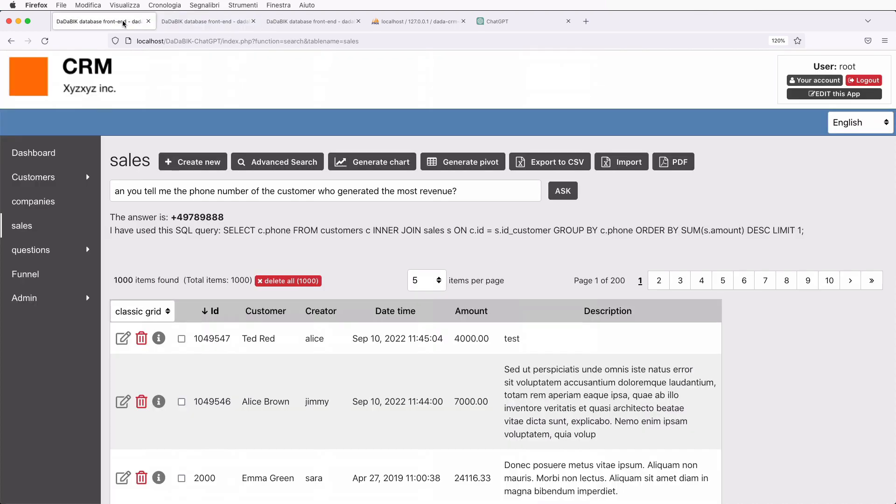
# Re-ask the copied top-revenue phone question on a reloaded sales page, then revisit the admin tables page.
pyautogui.click(152, 191)
pyautogui.press('super+a')
pyautogui.press('super+c')
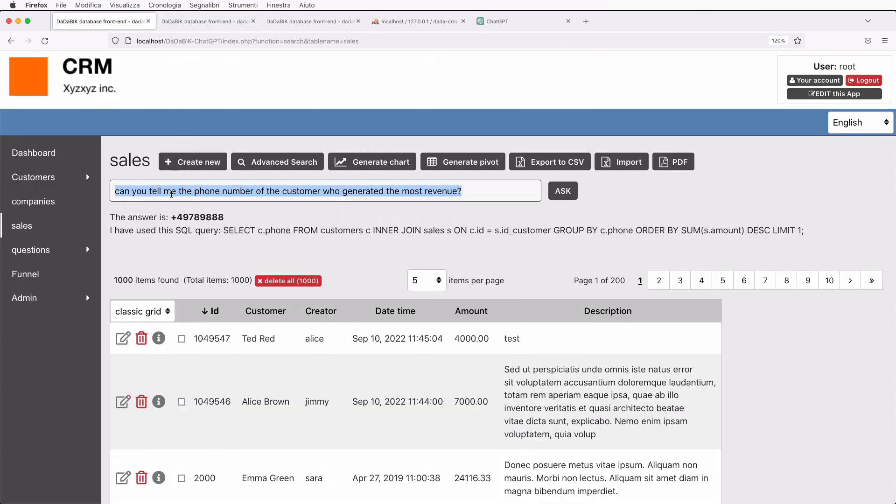
pyautogui.click(33, 224)
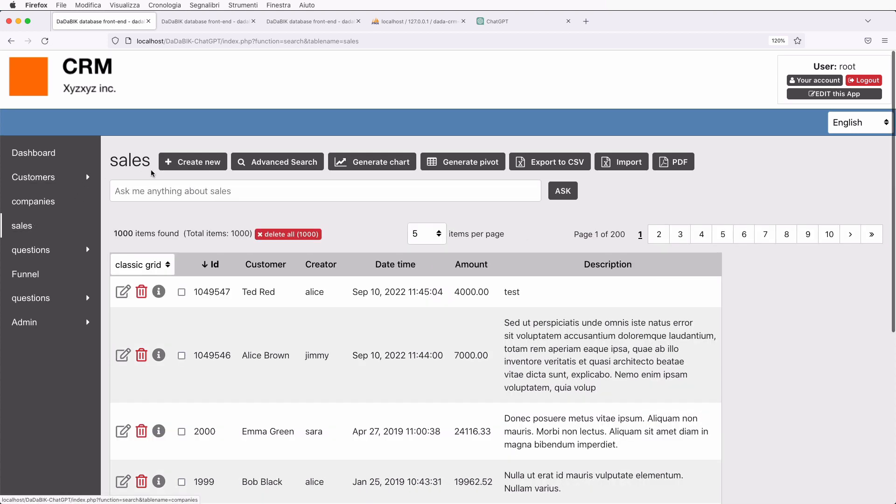
pyautogui.click(157, 192)
pyautogui.press('super+v')
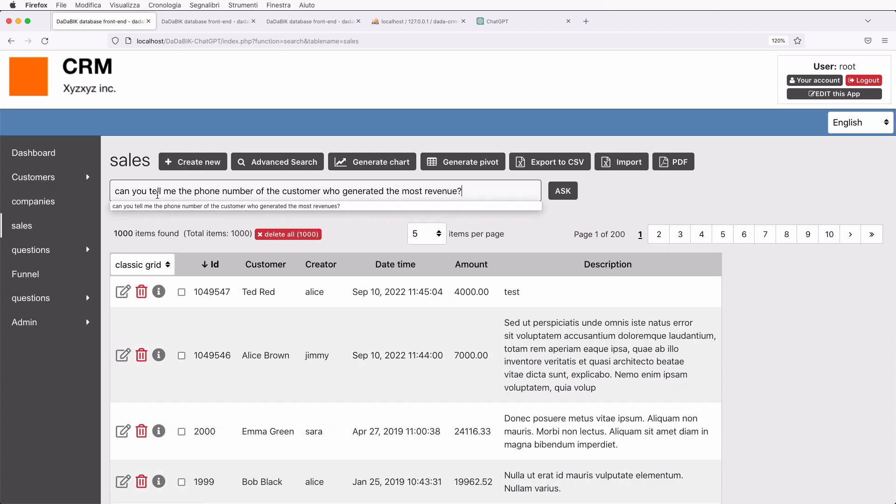
pyautogui.click(563, 192)
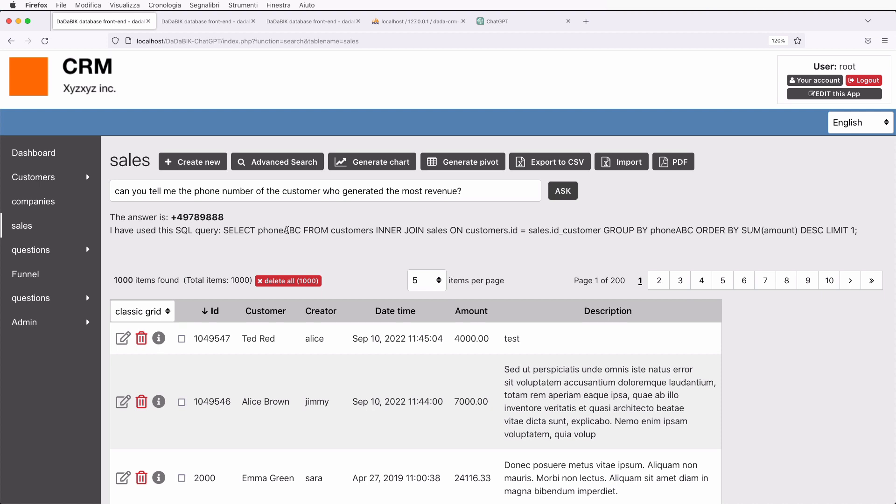
pyautogui.click(193, 22)
# In the data structure editor, replace the phoneABC field name with BOB, then return to the CRM sales tab.
pyautogui.scroll(-2, 186, 302)
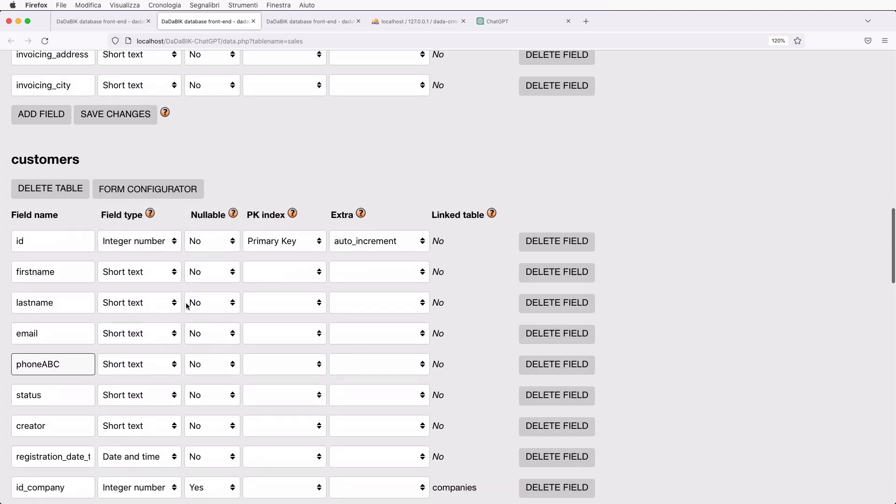
pyautogui.click(77, 369)
pyautogui.press('BackSpace')
pyautogui.press('BackSpace')
pyautogui.press('BackSpace')
pyautogui.press('BackSpace')
pyautogui.press('BackSpace')
pyautogui.press('BackSpace')
pyautogui.press('BackSpace')
pyautogui.press('BackSpace')
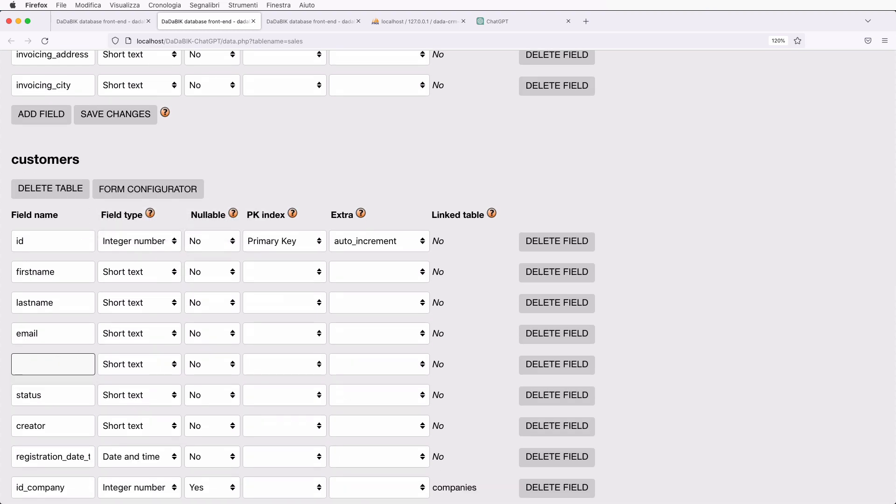
pyautogui.write('BOB')
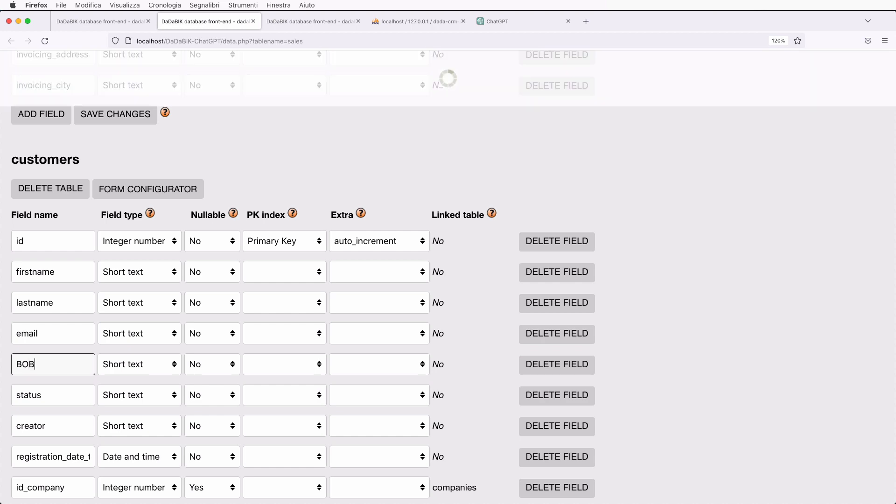
pyautogui.click(104, 23)
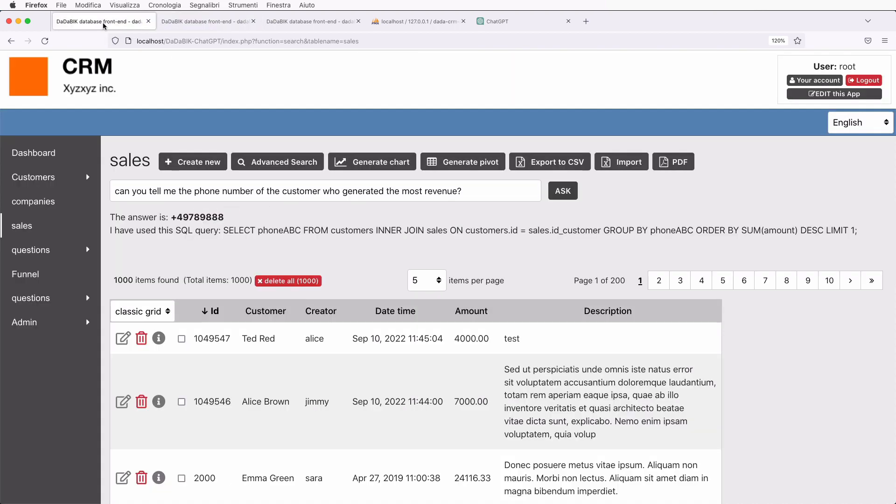
# Reload the sales page and re-ask the top-revenue customer phone question to get SQL using BOB.
pyautogui.tripleClick(145, 196)
pyautogui.press('super+c')
pyautogui.click(30, 227)
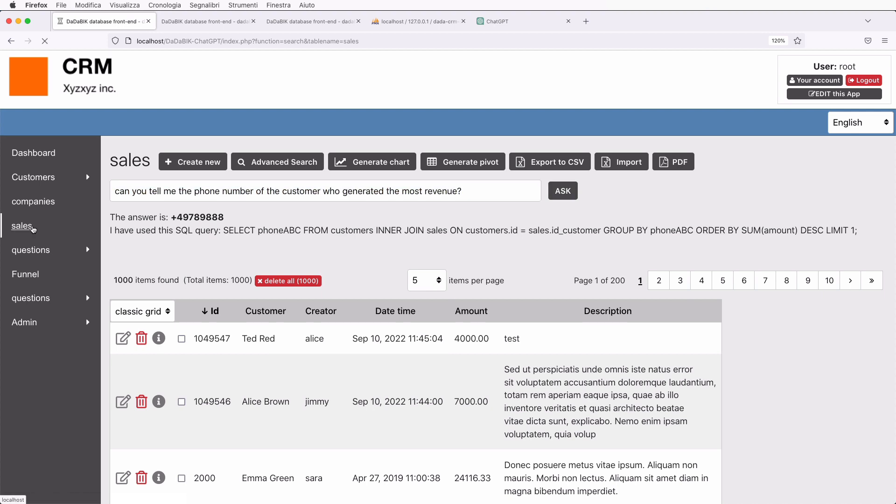
pyautogui.click(174, 188)
pyautogui.press('super+v')
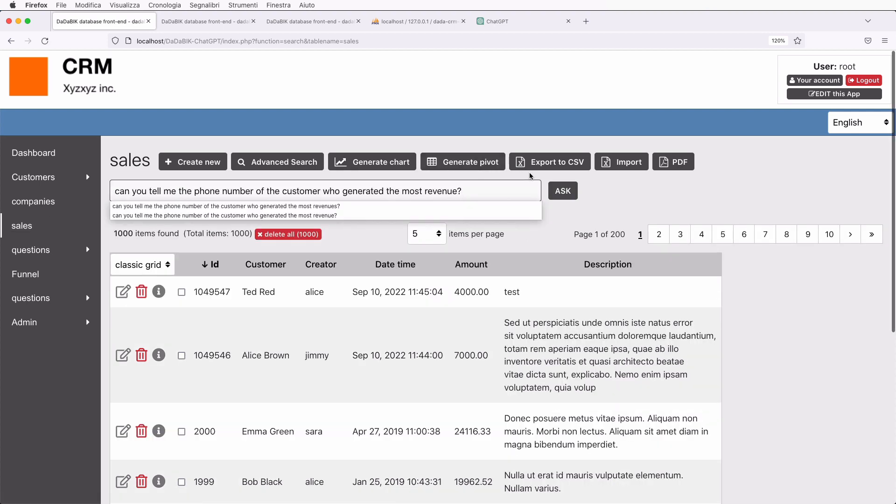
pyautogui.click(563, 190)
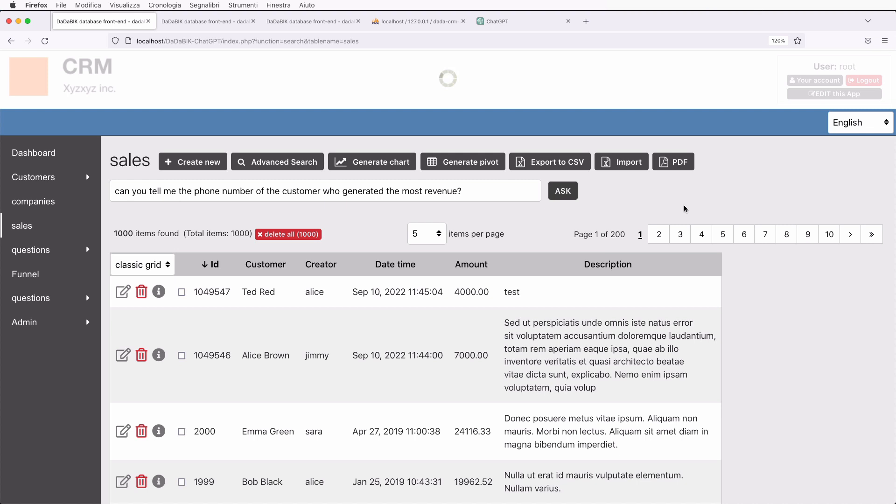
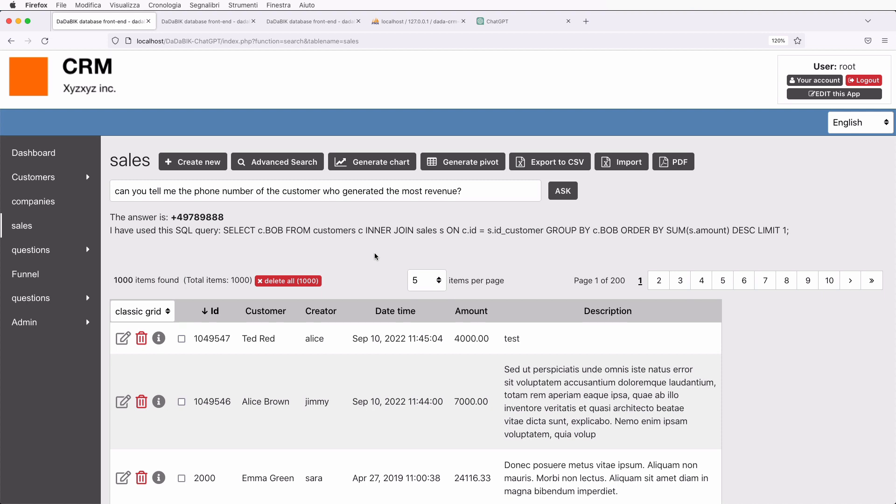
# Switch to the admin tab showing the customers table structure, including the BOB field.
pyautogui.click(222, 23)
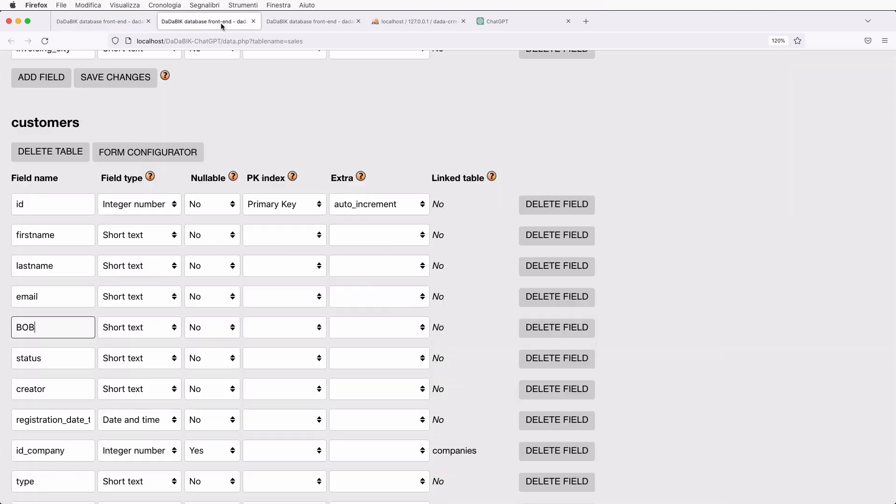
pyautogui.scroll(-3, 185, 322)
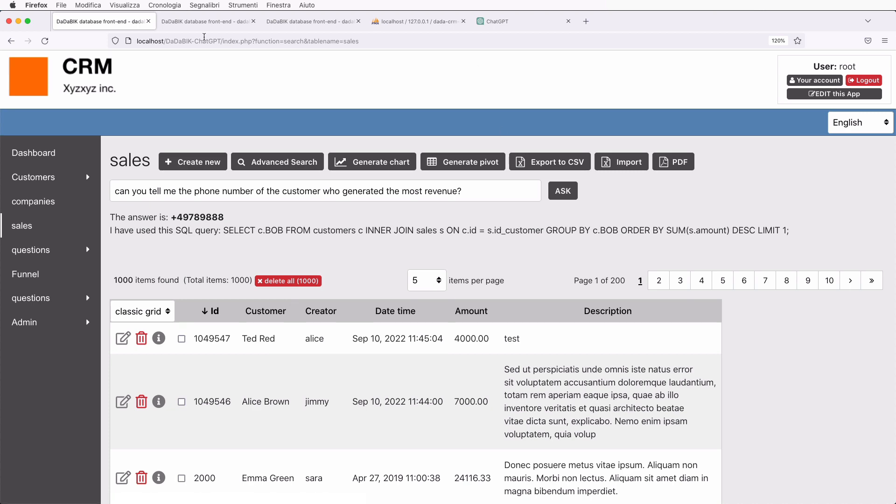
pyautogui.click(188, 23)
# In the Forms configurator, open the customers table's BOB field, labelled Phone with phone content type.
pyautogui.scroll(15, 290, 164)
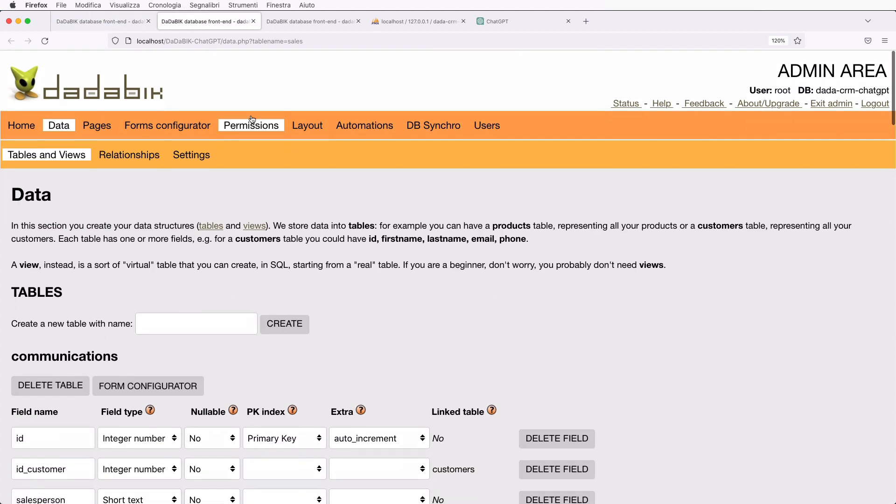
pyautogui.click(181, 120)
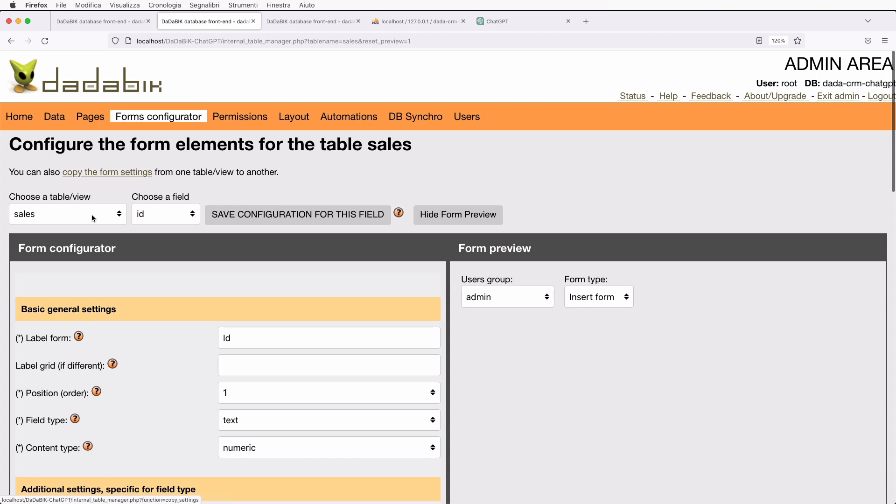
pyautogui.click(92, 220)
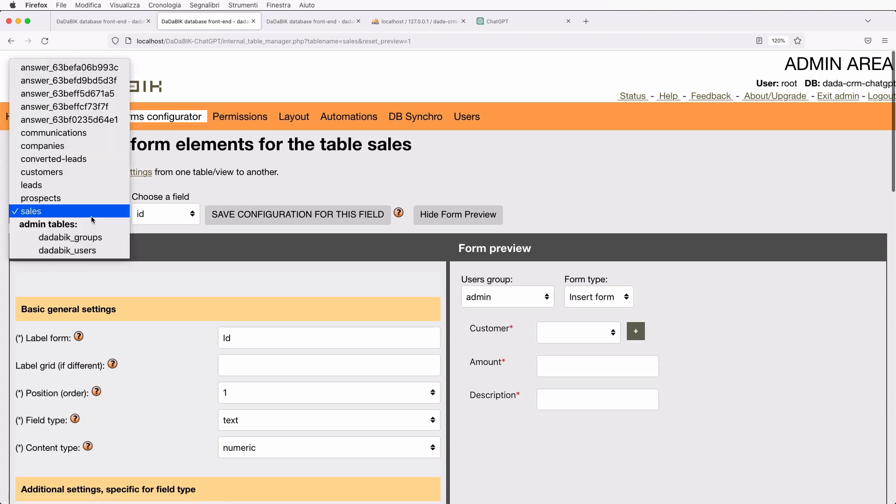
pyautogui.click(77, 176)
pyautogui.click(167, 213)
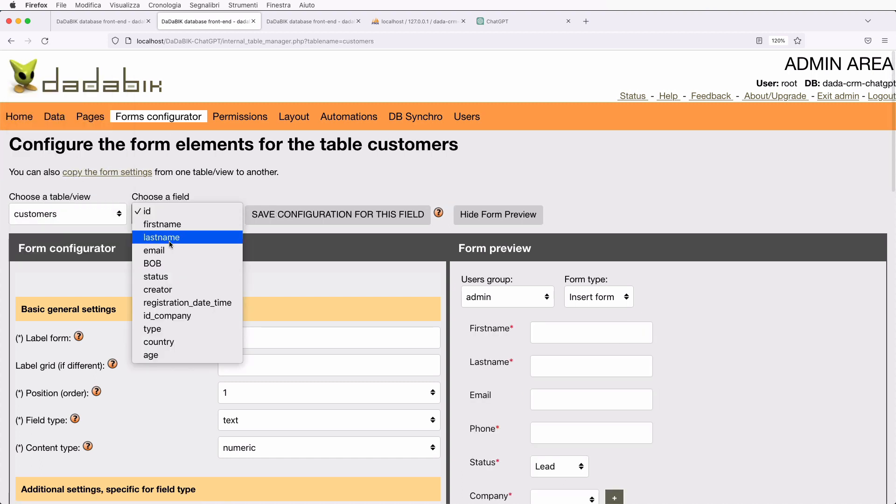
pyautogui.click(171, 264)
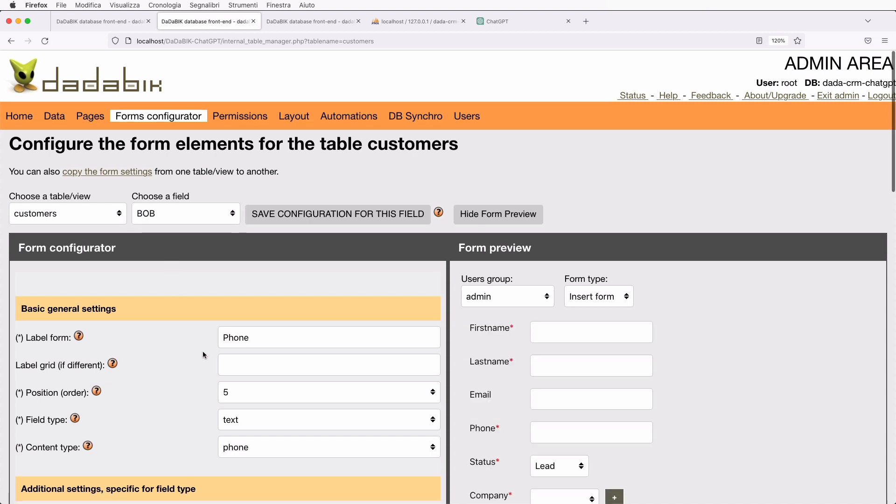
pyautogui.scroll(-3, 203, 352)
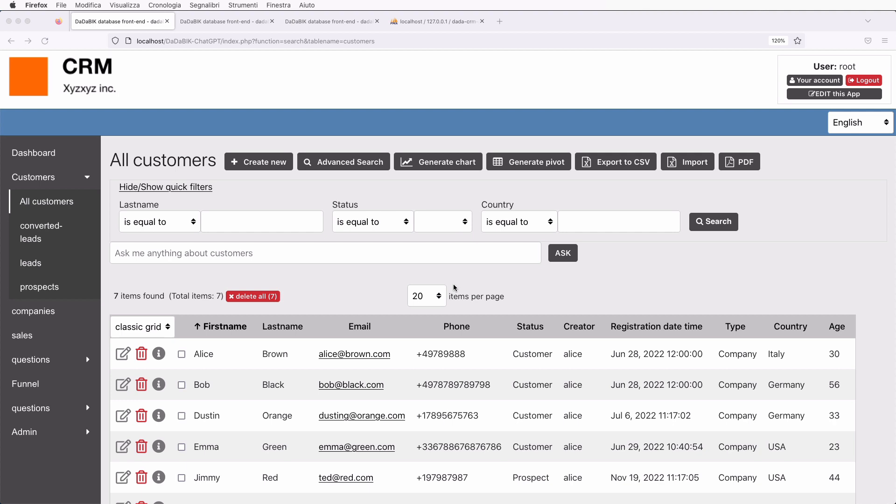
# Hide the quick filters on the All customers list and focus the Ask me anything box.
pyautogui.click(229, 196)
pyautogui.click(201, 188)
pyautogui.click(195, 213)
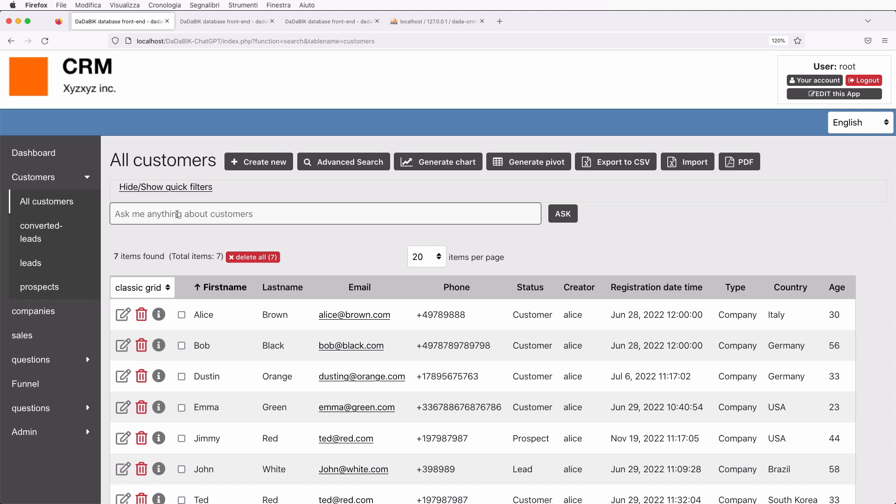
# Ask 'what is my oldest customer's email address?' and review the answer and its SQL.
pyautogui.write('what')
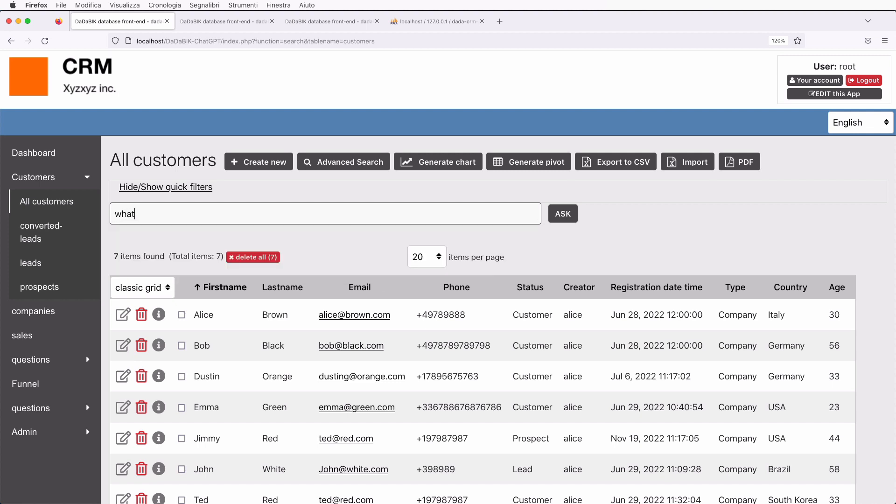
pyautogui.write(" is my oldest customer's")
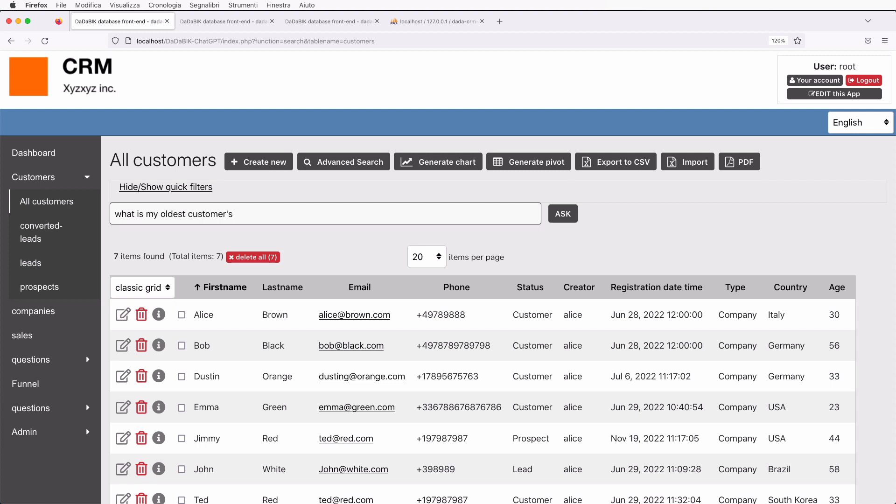
pyautogui.write(' email address?')
pyautogui.click(560, 215)
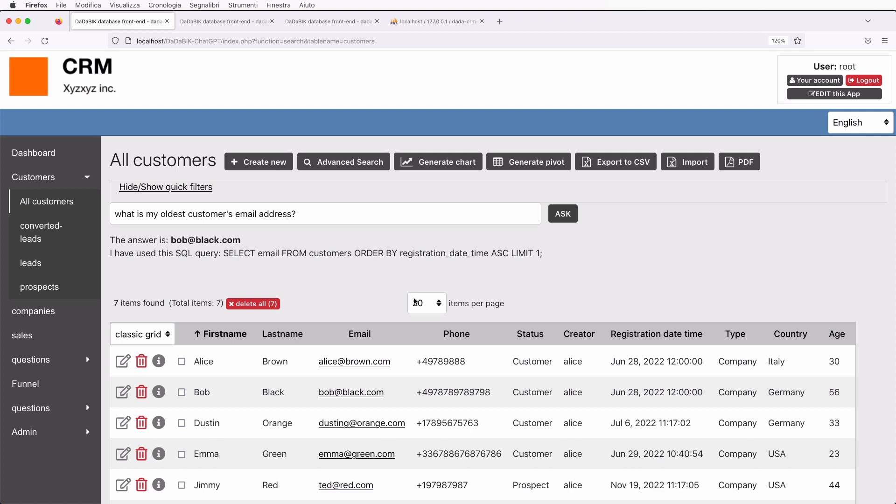
pyautogui.scroll(-5, 444, 357)
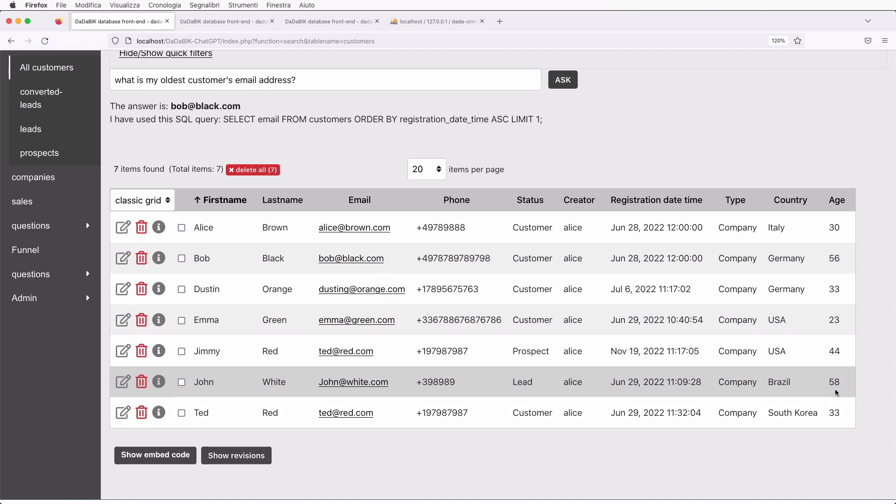
pyautogui.scroll(3, 835, 393)
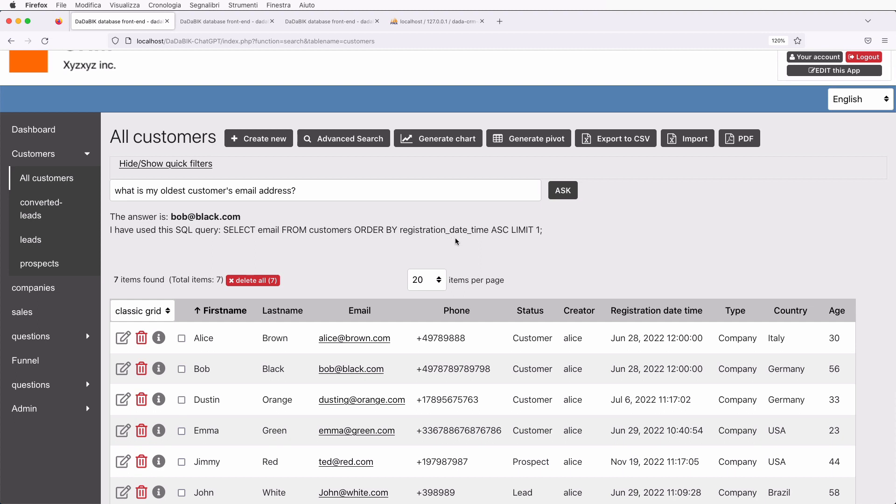
pyautogui.scroll(-3, 583, 317)
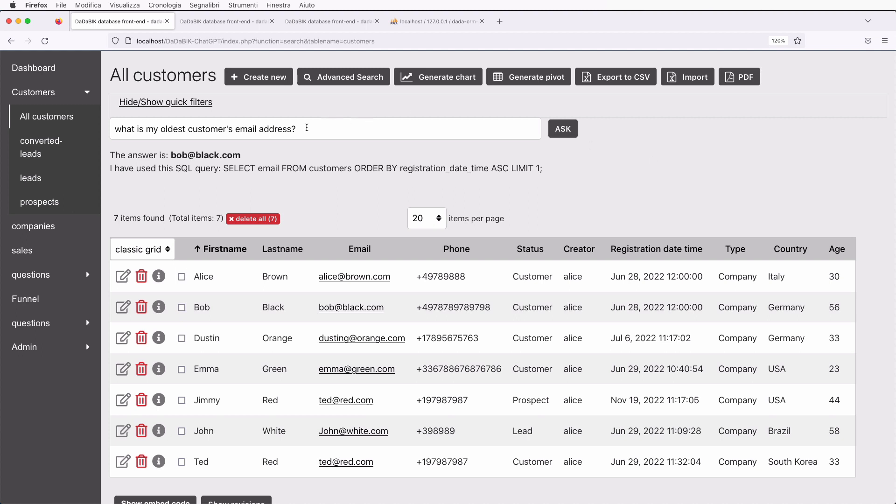
# Reword the question to 'what is the email address of my oldest customer?' and resubmit it.
pyautogui.click(305, 128)
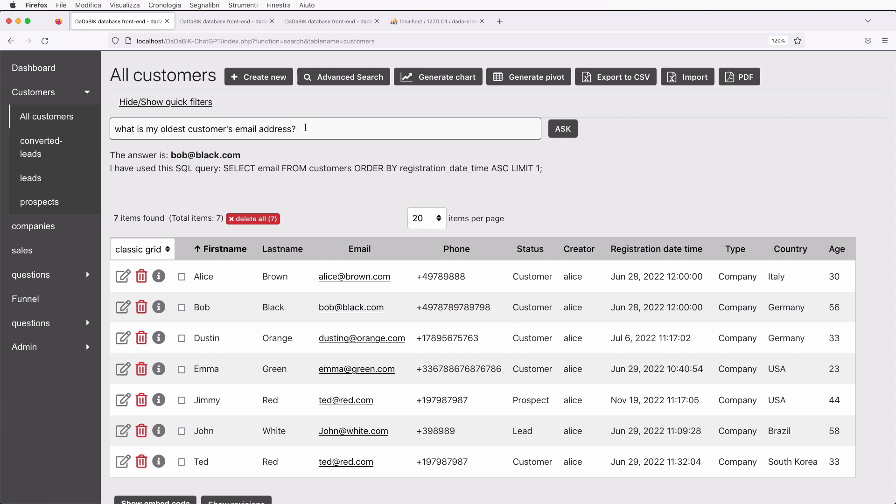
pyautogui.press('BackSpace')
pyautogui.press('BackSpace')
pyautogui.press('BackSpace')
pyautogui.press('BackSpace')
pyautogui.press('BackSpace')
pyautogui.press('BackSpace')
pyautogui.press('BackSpace')
pyautogui.press('BackSpace')
pyautogui.press('BackSpace')
pyautogui.press('BackSpace')
pyautogui.press('BackSpace')
pyautogui.press('BackSpace')
pyautogui.press('BackSpace')
pyautogui.press('BackSpace')
pyautogui.press('BackSpace')
pyautogui.press('BackSpace')
pyautogui.press('BackSpace')
pyautogui.press('BackSpace')
pyautogui.press('BackSpace')
pyautogui.press('BackSpace')
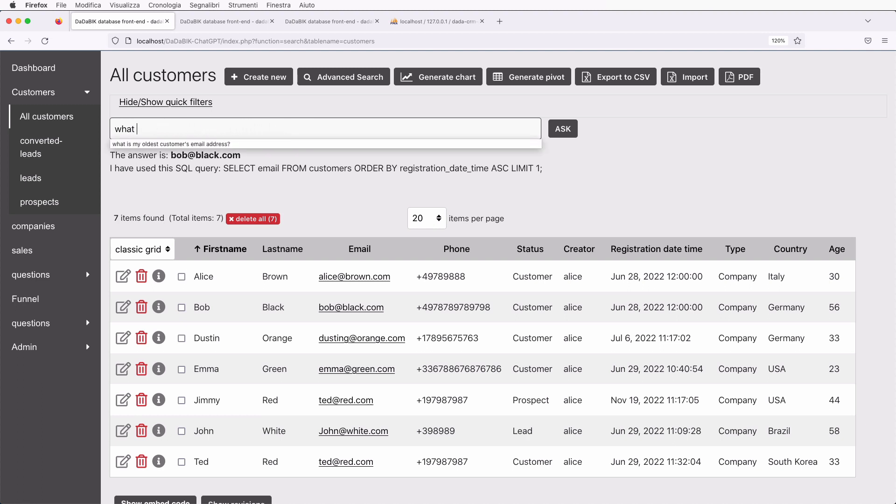
pyautogui.press('BackSpace')
pyautogui.press('BackSpace')
pyautogui.press('BackSpace')
pyautogui.press('BackSpace')
pyautogui.press('BackSpace')
pyautogui.write('what is the email ad')
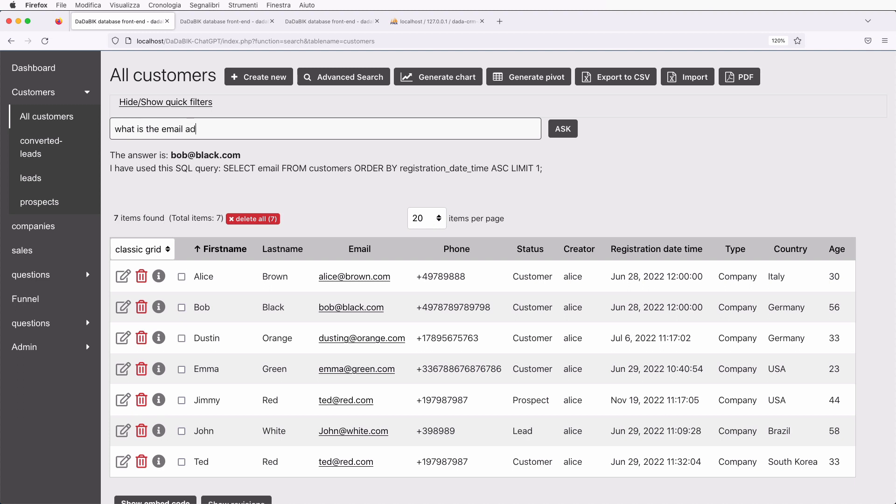
pyautogui.write('dress of my oldest customer?')
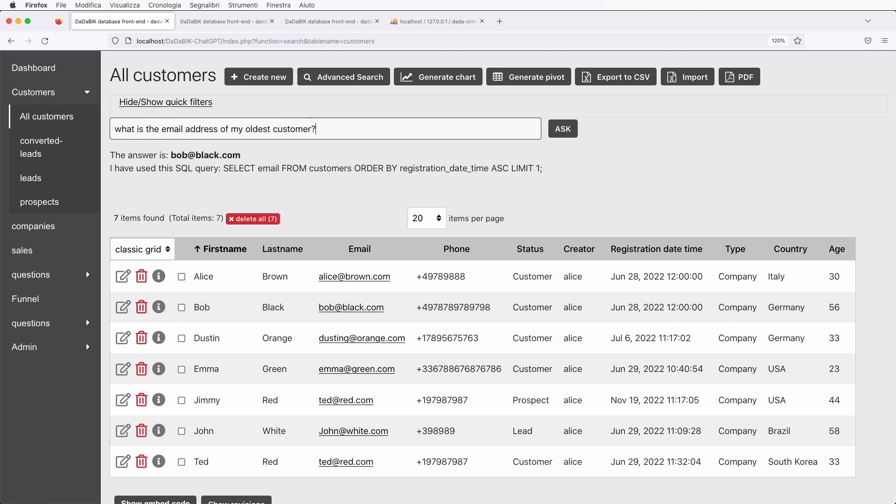
pyautogui.press('Return')
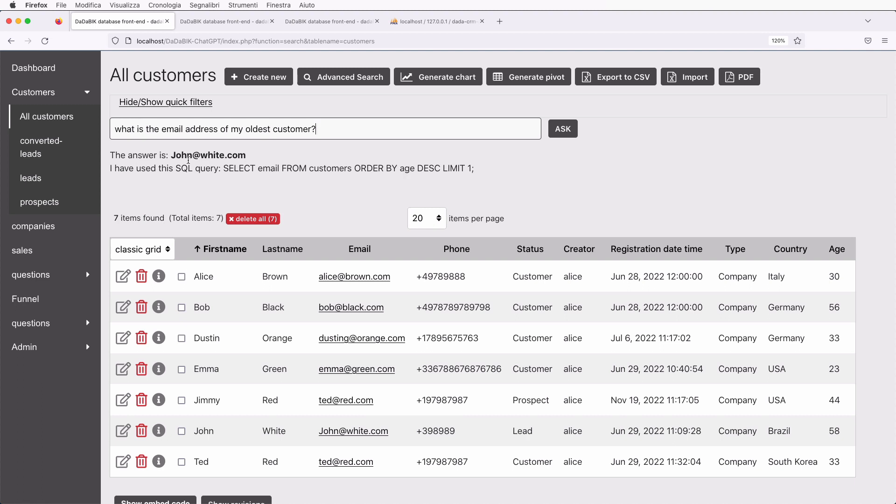
pyautogui.scroll(-3, 364, 298)
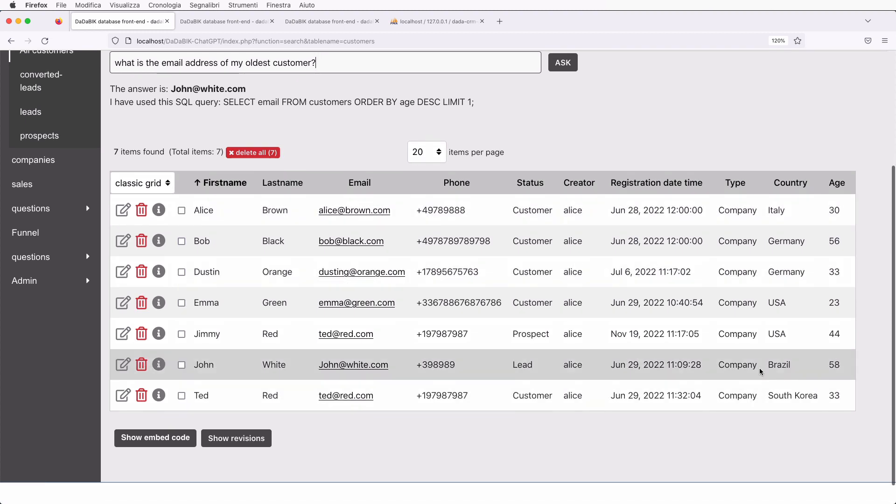
pyautogui.scroll(4, 601, 339)
pyautogui.scroll(2, 601, 340)
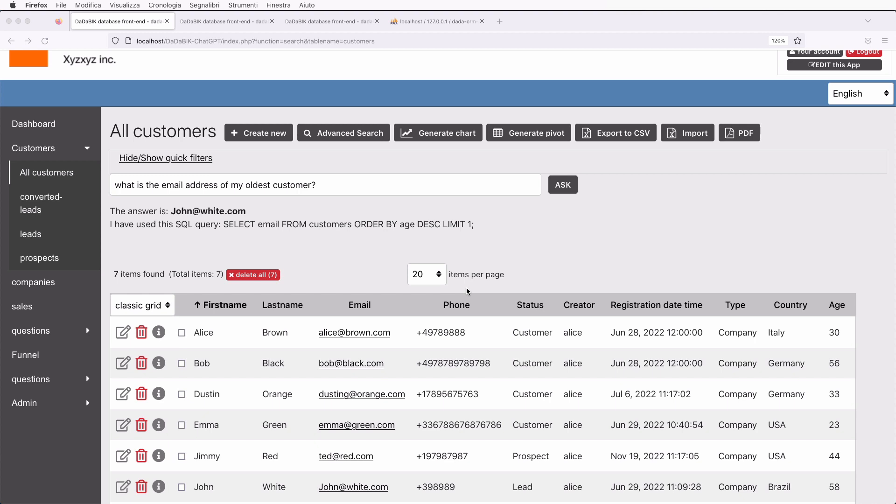
pyautogui.click(272, 243)
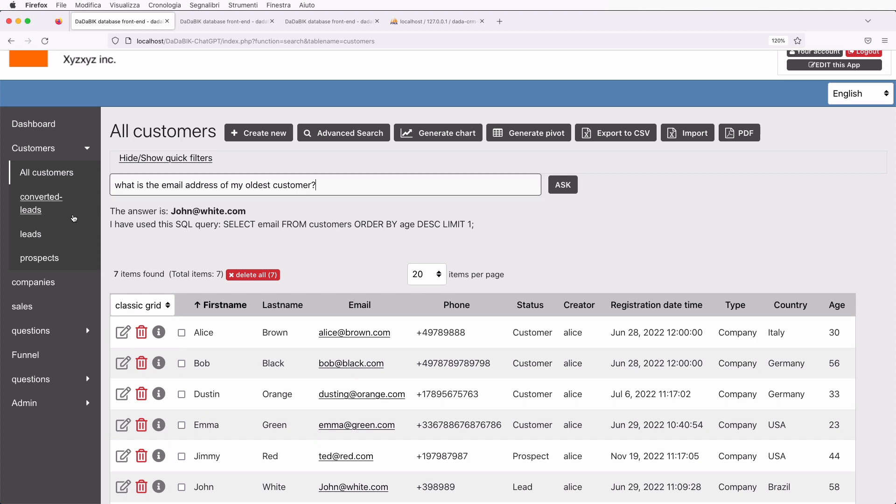
# On the companies list, ask 'the nam of the companies whose name starts with a'.
pyautogui.click(46, 283)
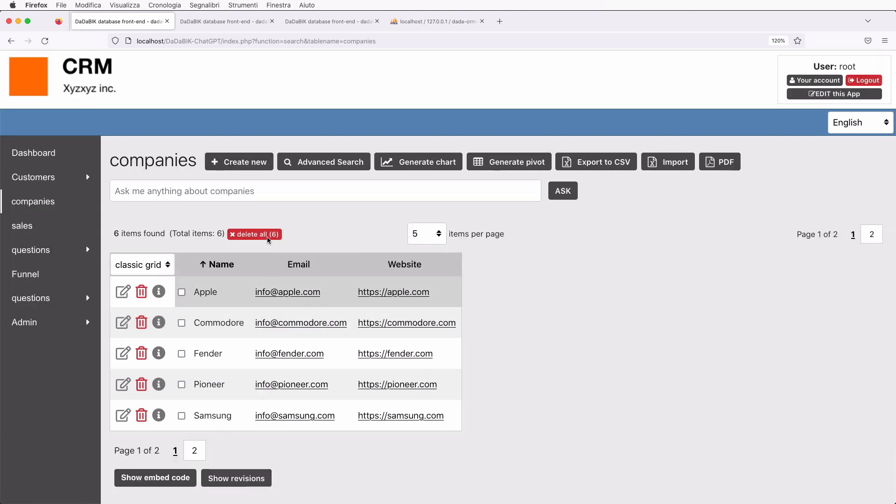
pyautogui.click(179, 191)
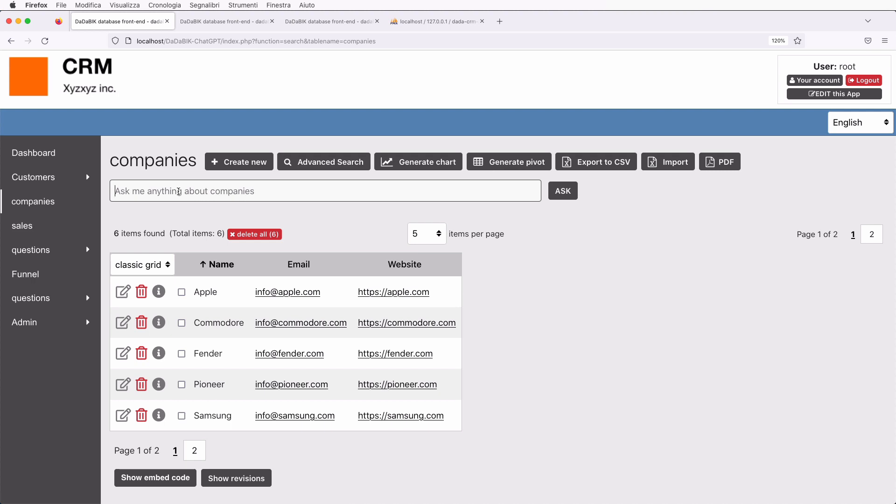
pyautogui.write('the nam')
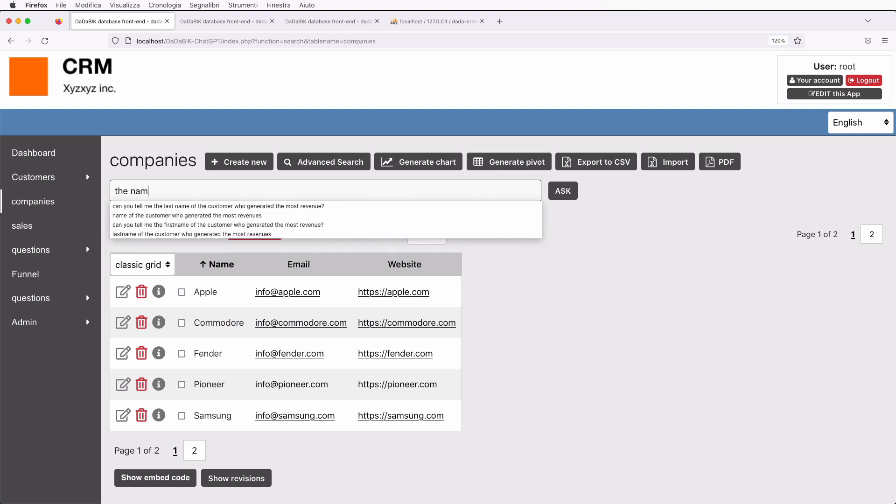
pyautogui.write(' of the companies ')
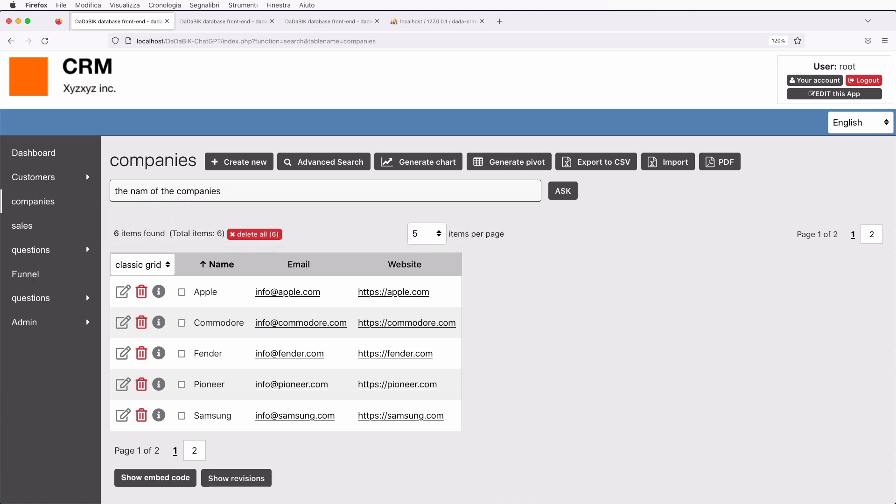
pyautogui.write('whose name starts with a')
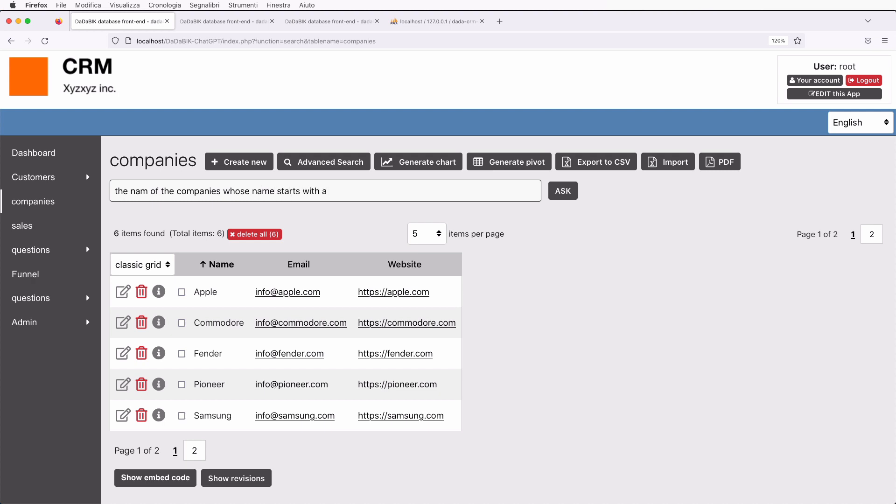
pyautogui.press('Return')
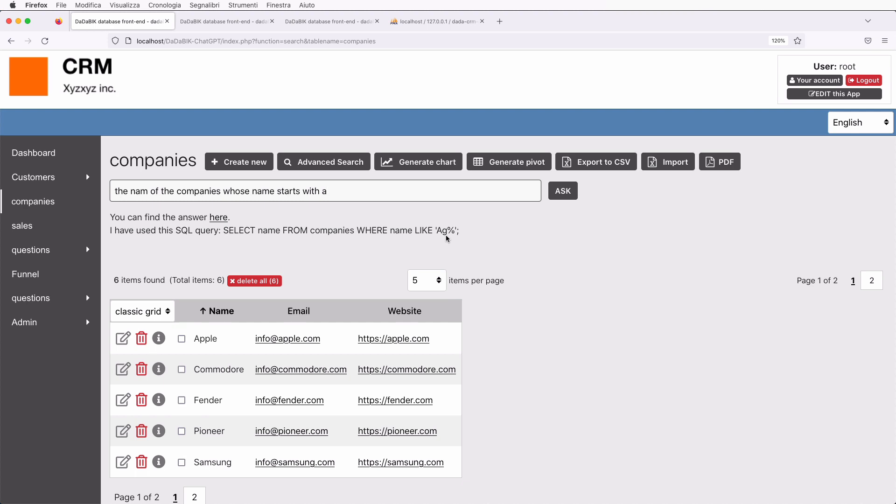
# Ask with "a" in quotes, resubmit without quotes, and open the answer page showing no items.
pyautogui.write('"a"')
pyautogui.click(567, 193)
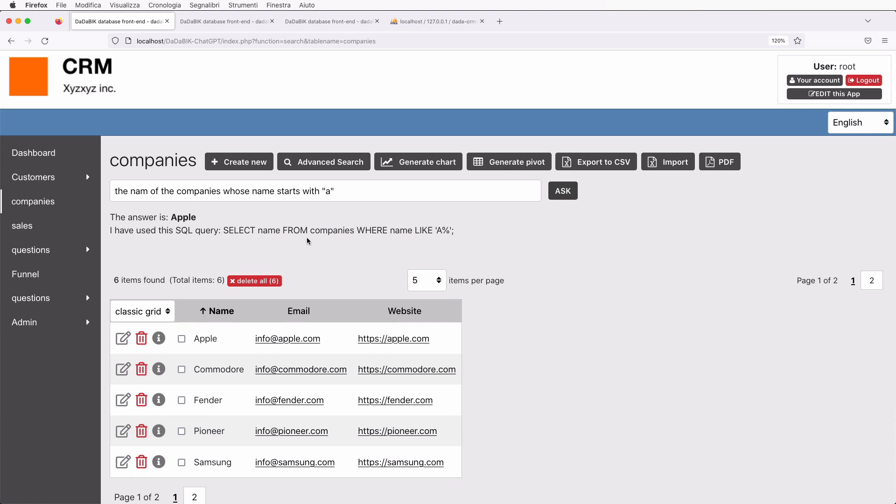
pyautogui.click(329, 191)
pyautogui.press('BackSpace')
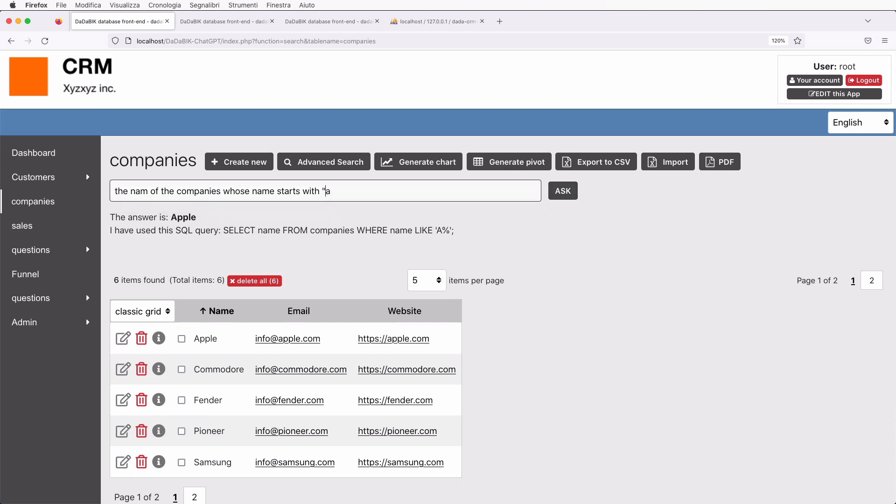
pyautogui.press('BackSpace')
pyautogui.press('Return')
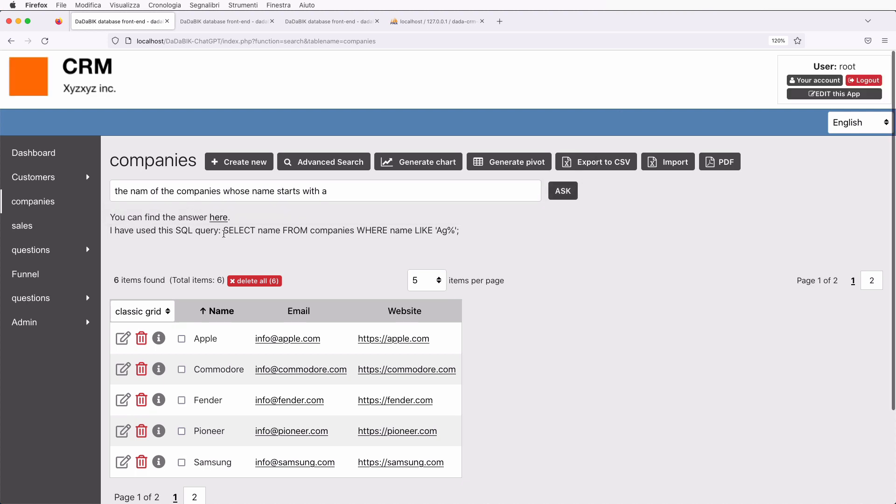
pyautogui.click(219, 218)
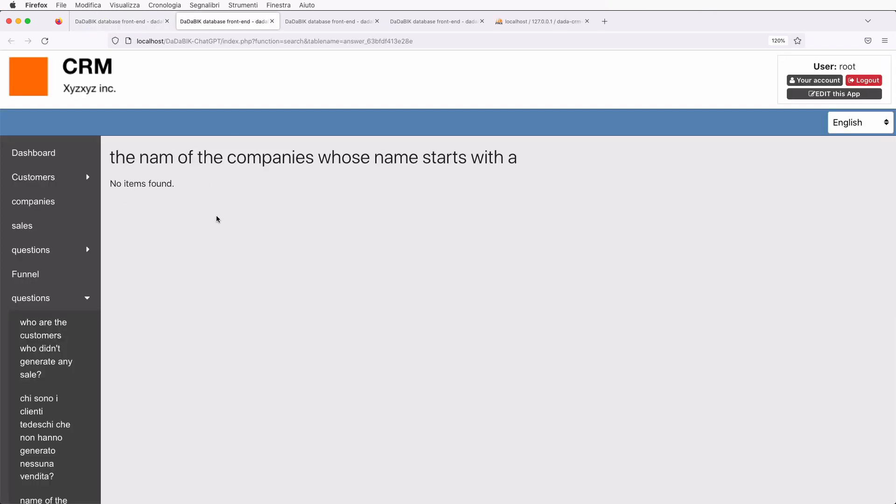
# Close the answer tab and show 20 companies per page so all six appear.
pyautogui.press('super+w')
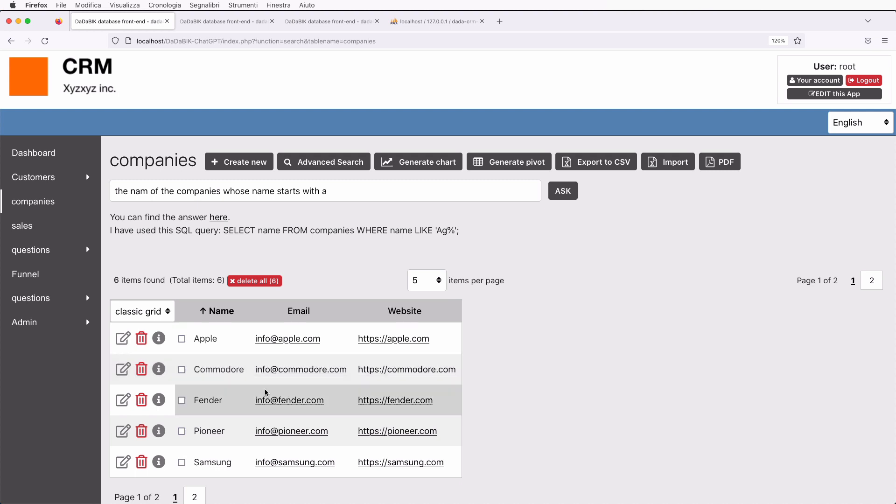
pyautogui.scroll(-2, 265, 388)
pyautogui.click(428, 238)
pyautogui.click(426, 252)
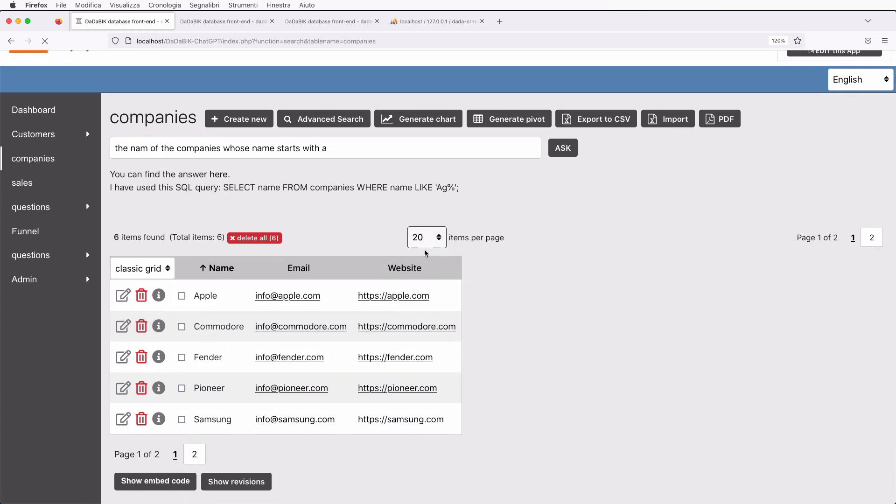
pyautogui.scroll(-2, 339, 363)
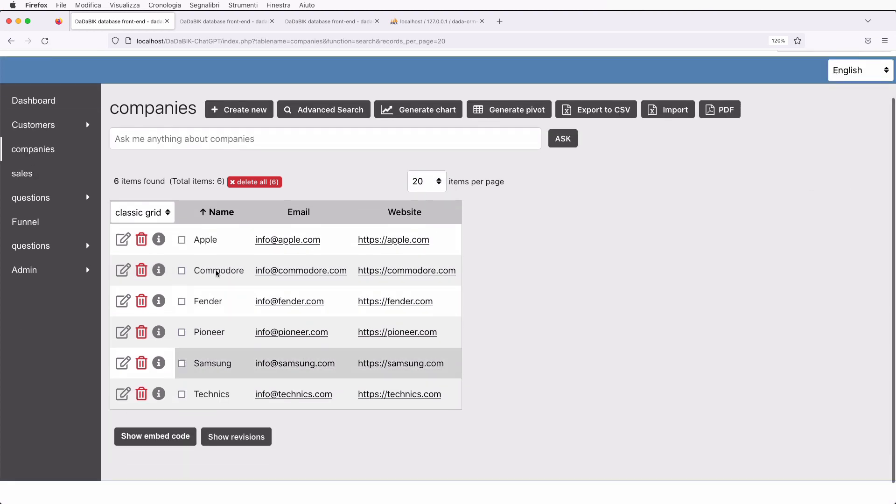
pyautogui.scroll(2, 235, 349)
pyautogui.scroll(1, 235, 349)
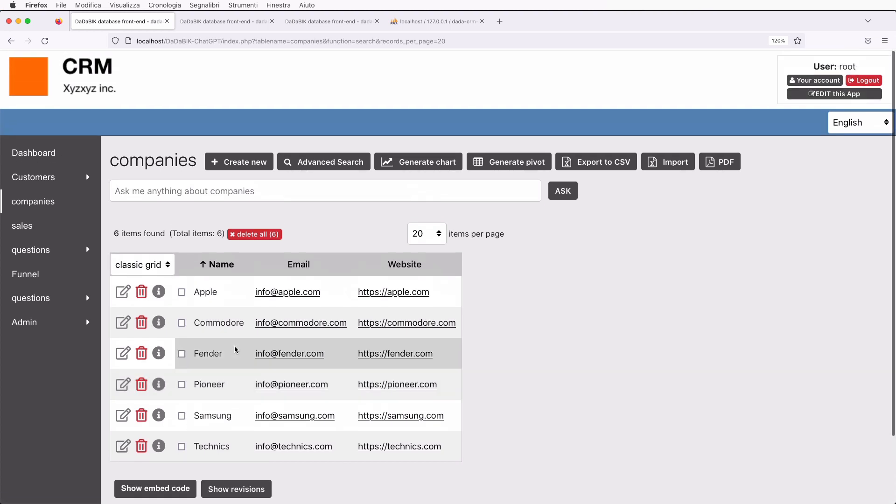